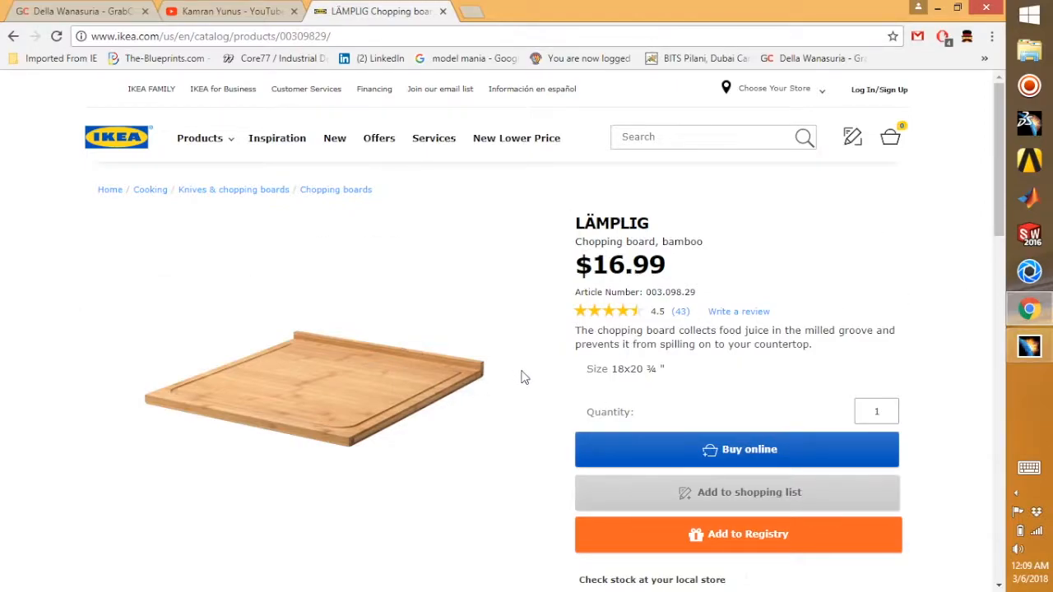
- Switch to CATIA and create a new part named Part2 in Part Design with hybrid design enabled
left_click(1029, 346)
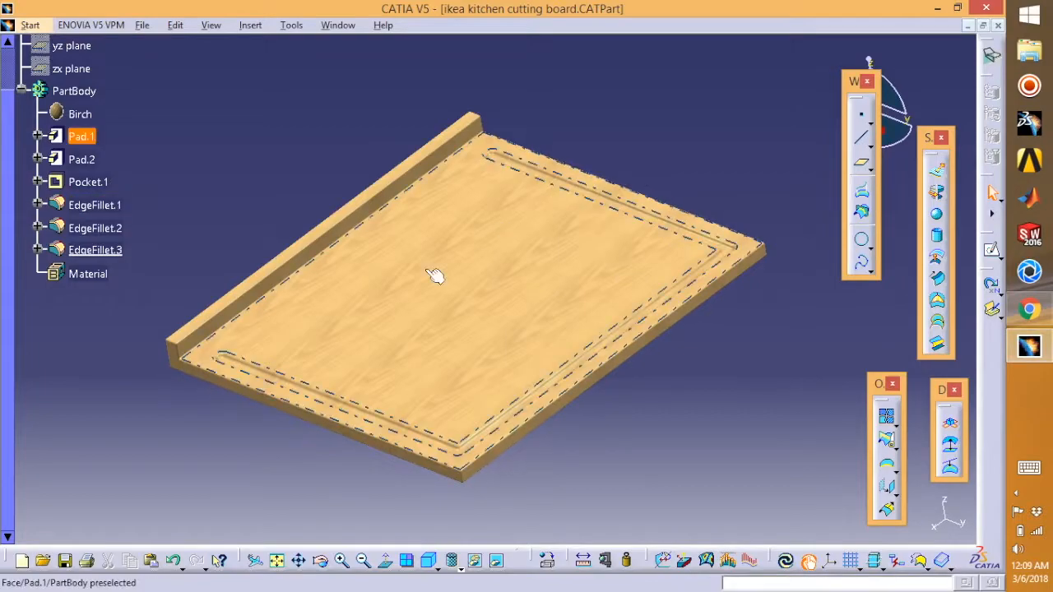
left_click(30, 25)
mouse_move(99, 63)
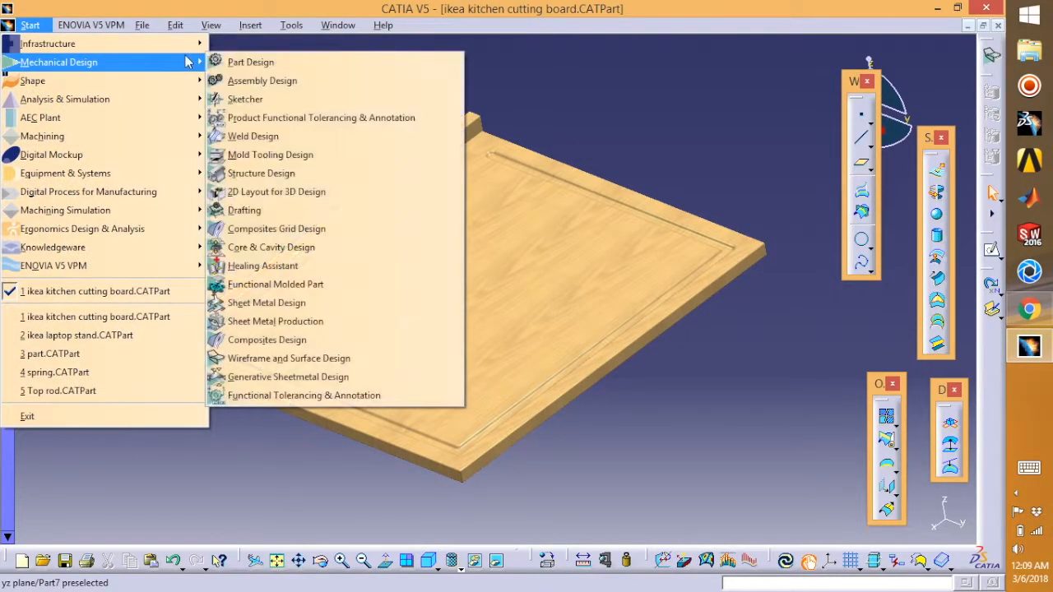
left_click(263, 63)
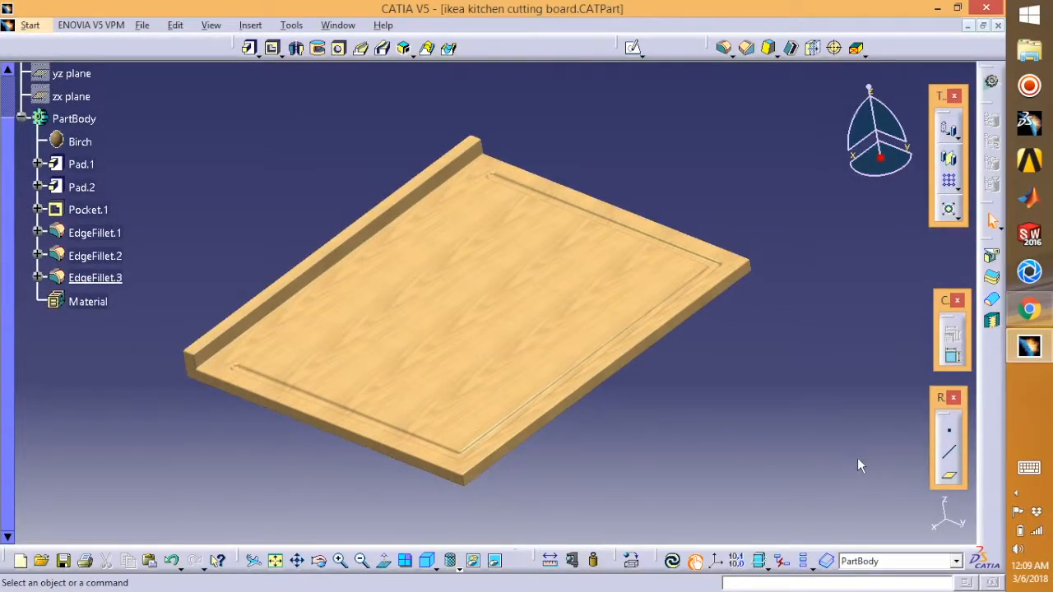
left_click(29, 25)
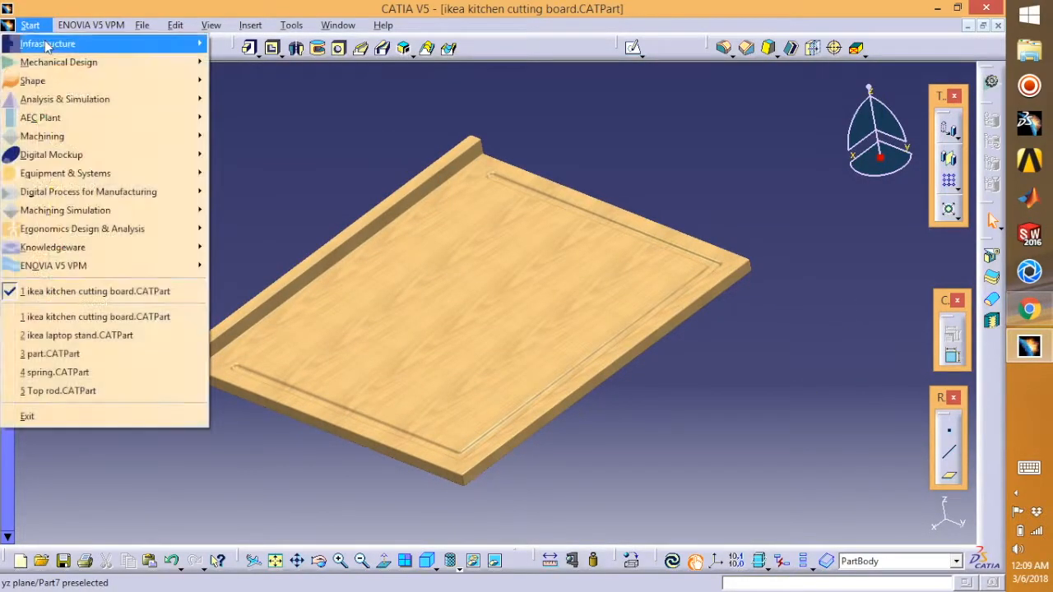
mouse_move(123, 63)
left_click(218, 63)
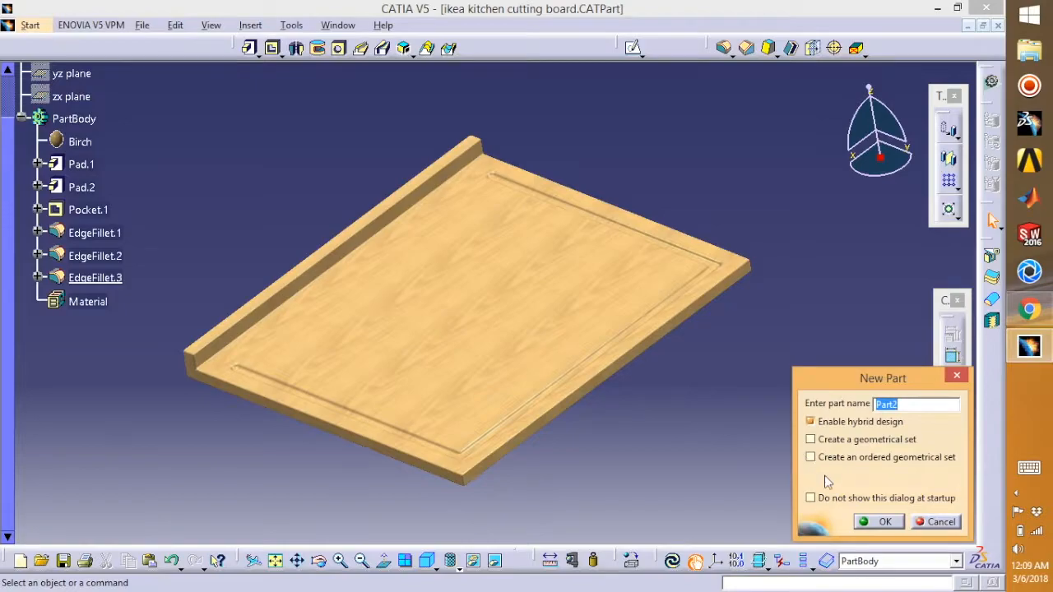
left_click(878, 520)
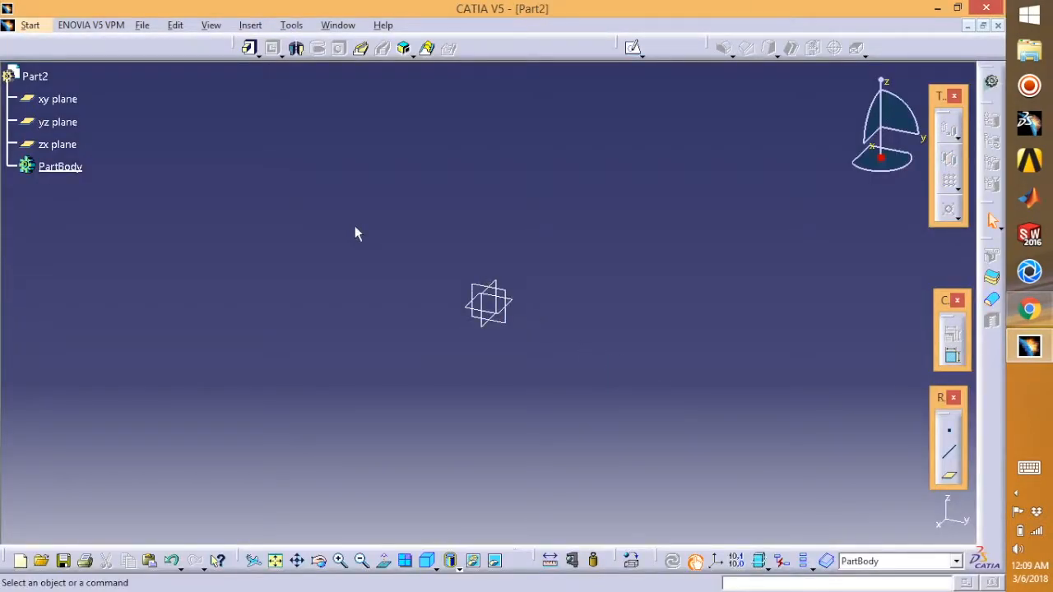
- Sketch a centered rectangle about 237 by 131 mm on the xy plane, centered on the origin
left_click(58, 99)
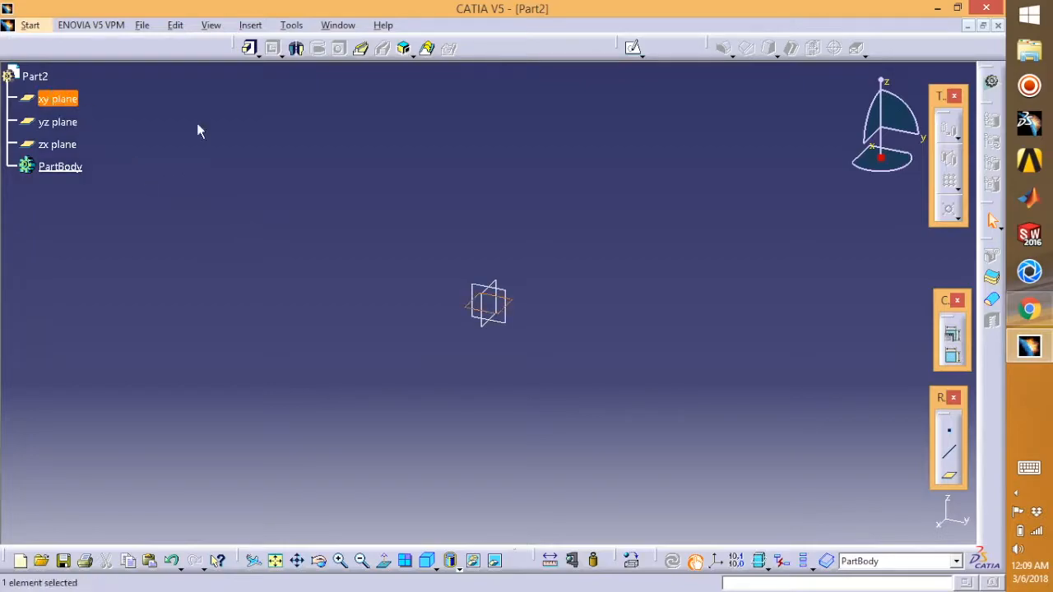
left_click(633, 48)
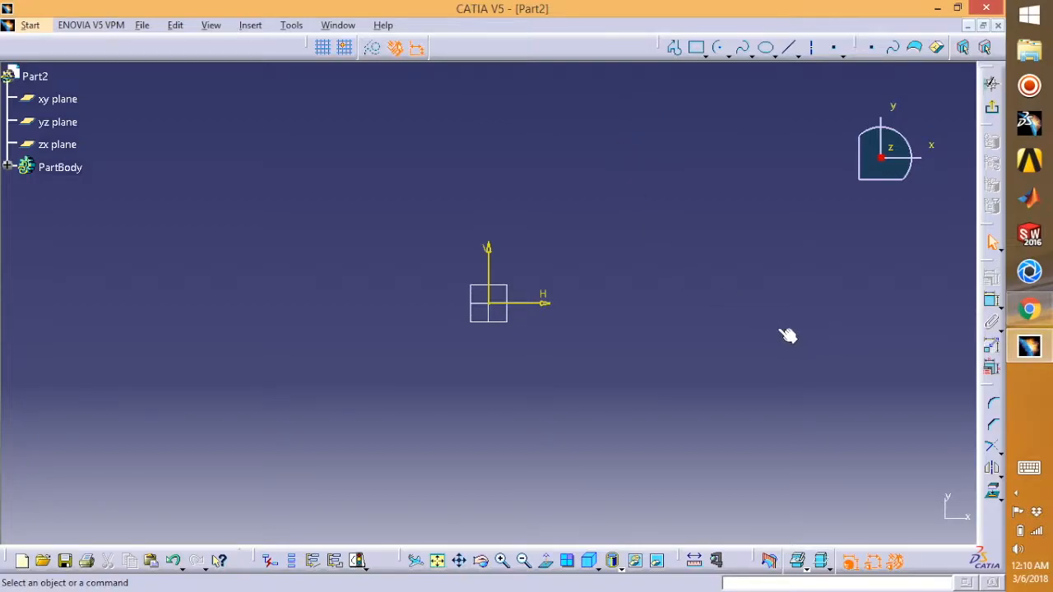
left_click(705, 54)
left_click(719, 231)
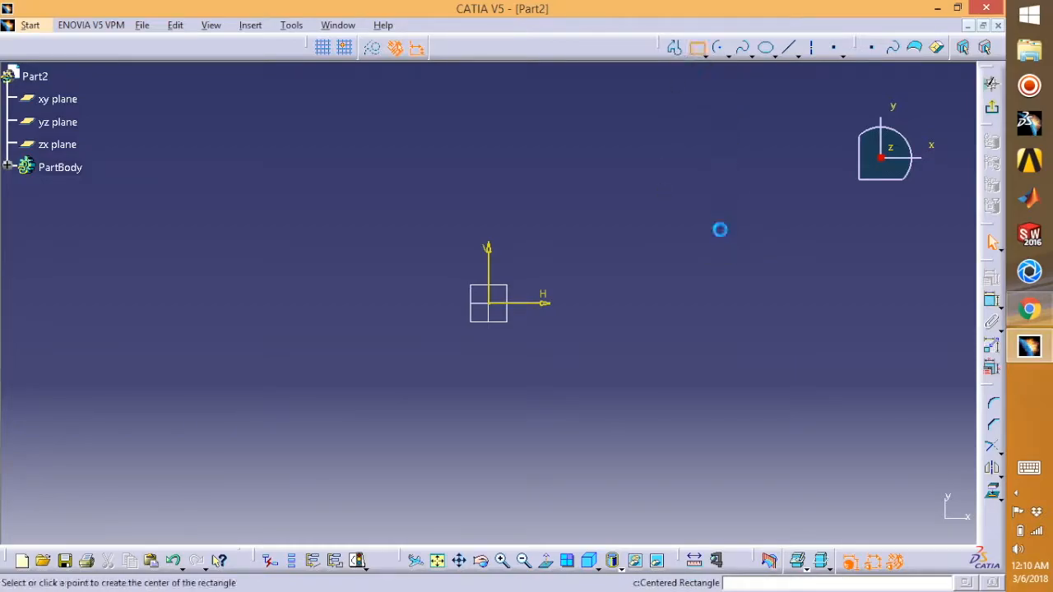
left_click(490, 303)
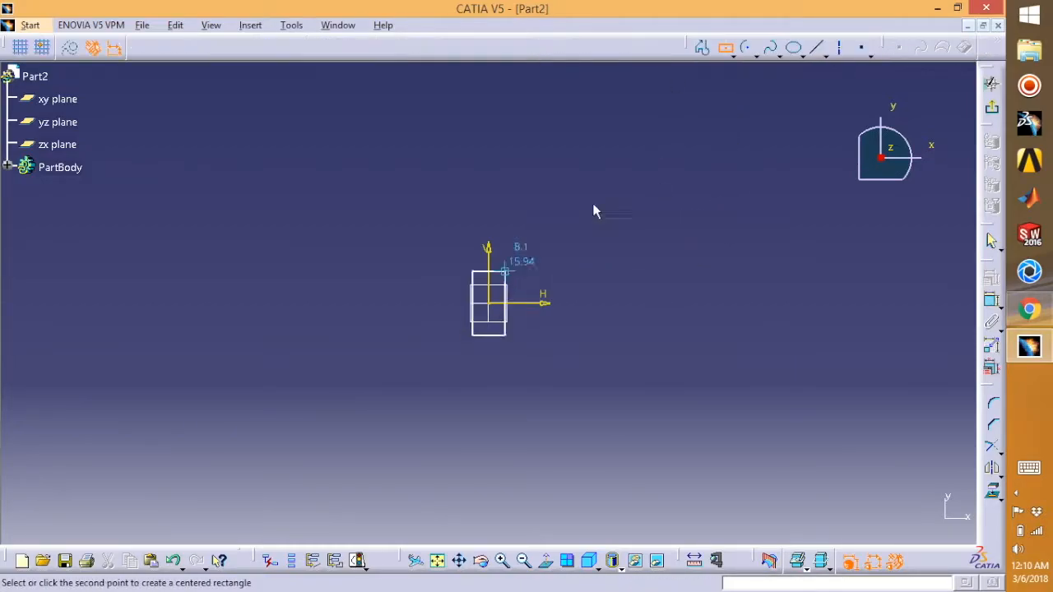
left_click(726, 172)
- Dimension the rectangle's horizontal width and vertical height
left_click(991, 301)
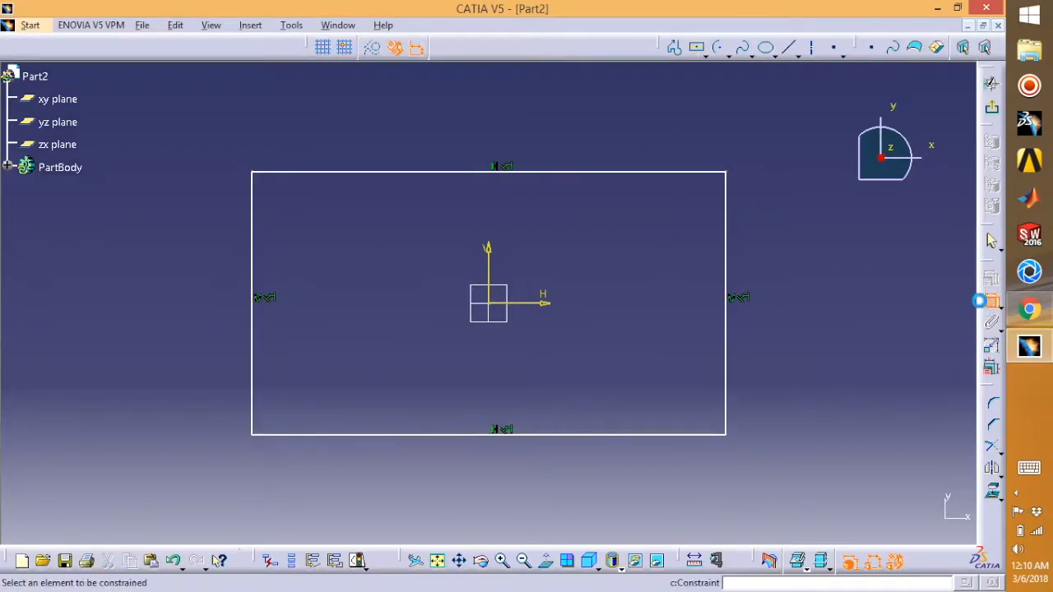
left_click(578, 173)
left_click(553, 139)
left_click(991, 300)
left_click(737, 240)
left_click(765, 251)
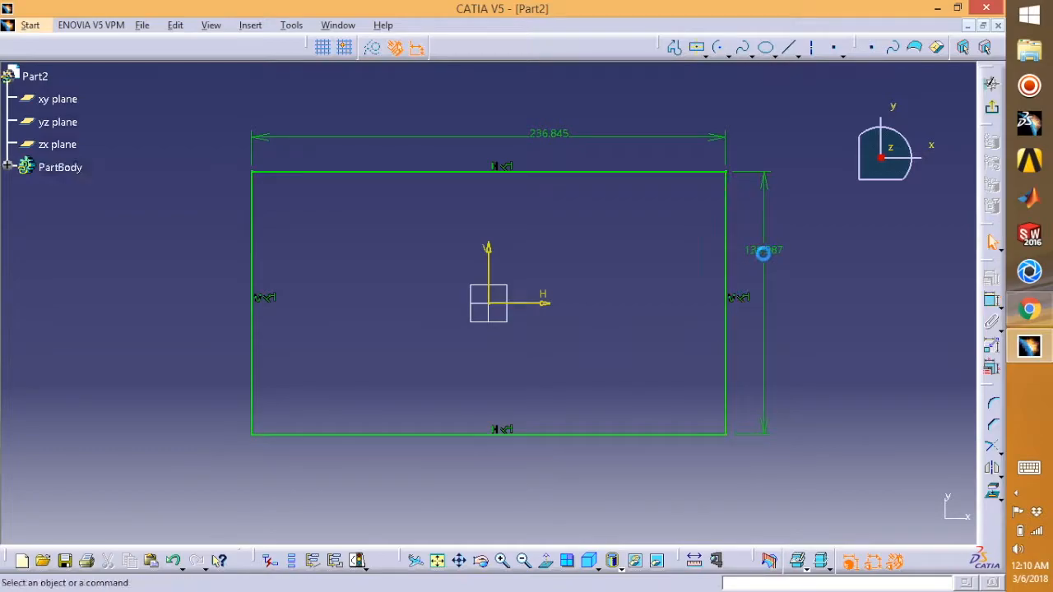
- Set the rectangle's width to 530 mm and its height to 460 mm, and finish the sketch
double_click(556, 142)
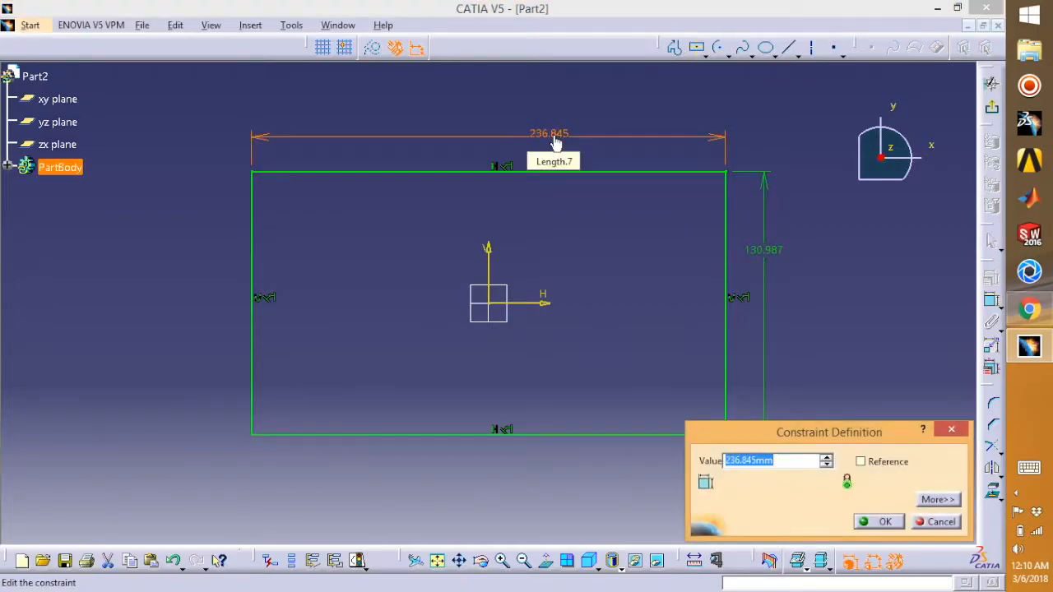
type("530")
key("Return")
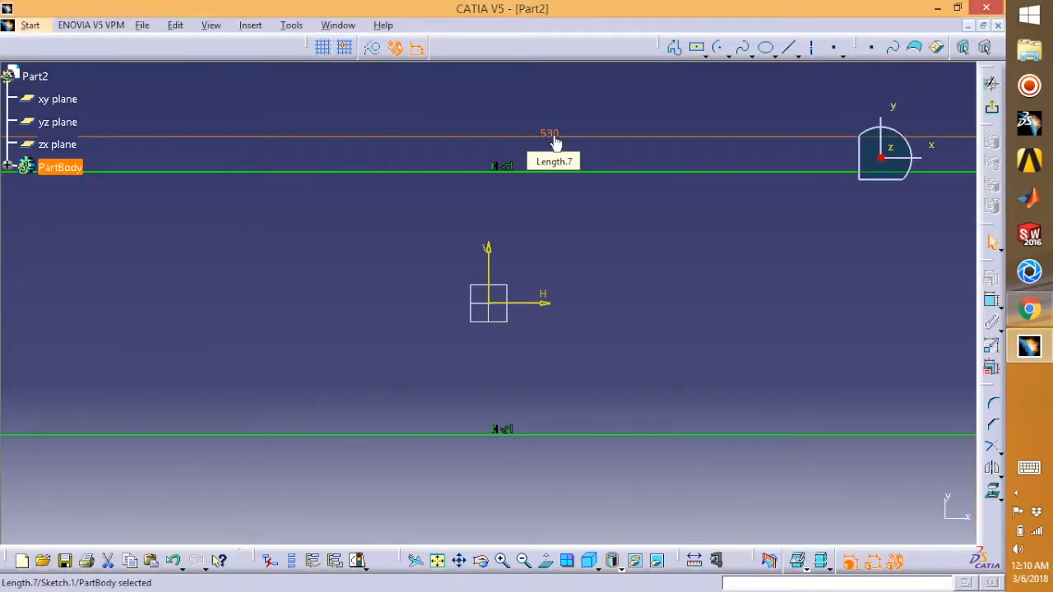
left_click(438, 559)
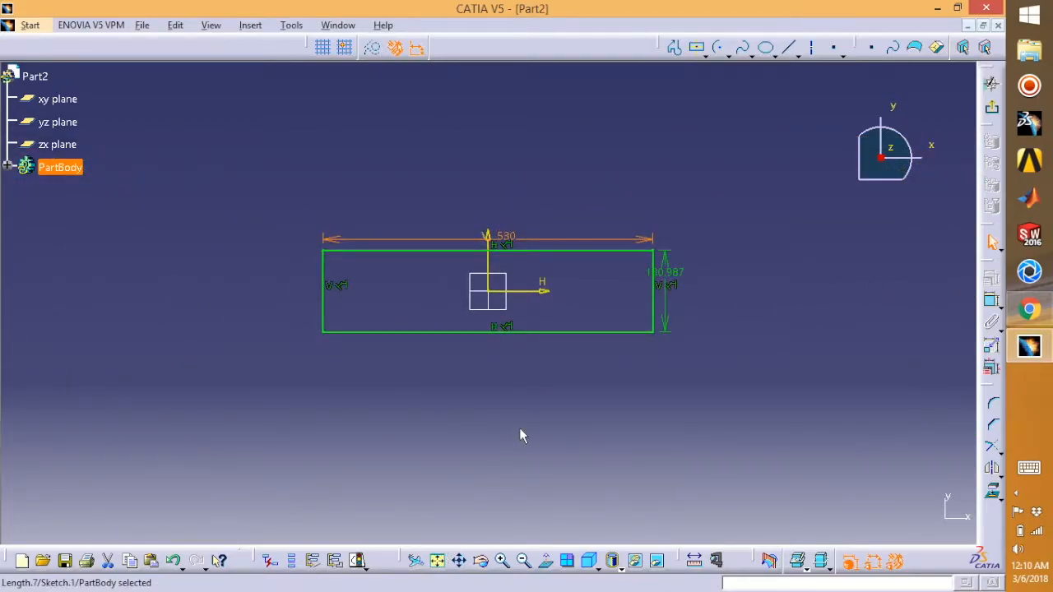
double_click(669, 272)
type("460")
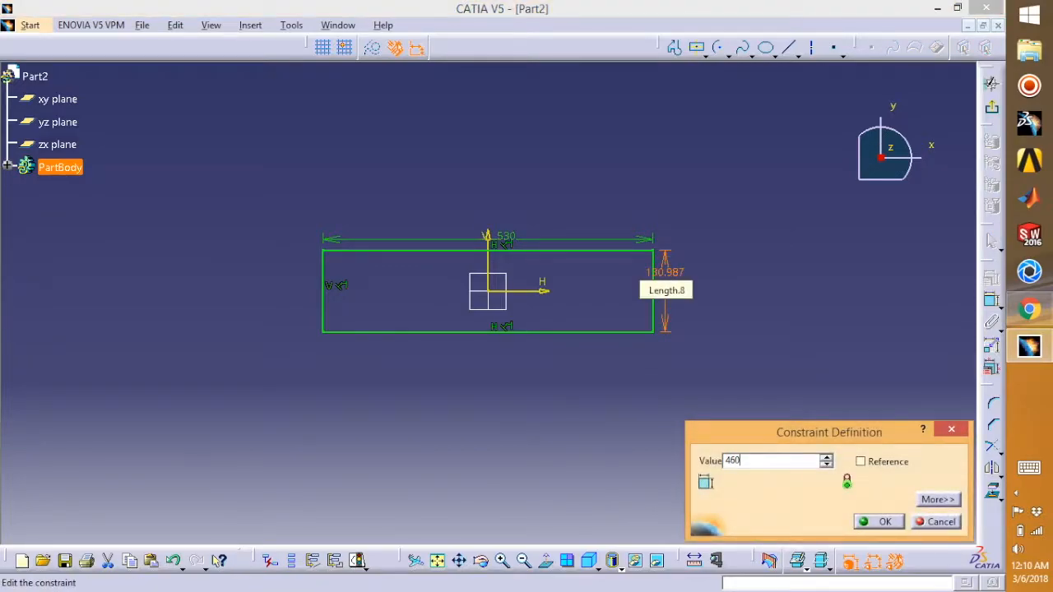
key("Return")
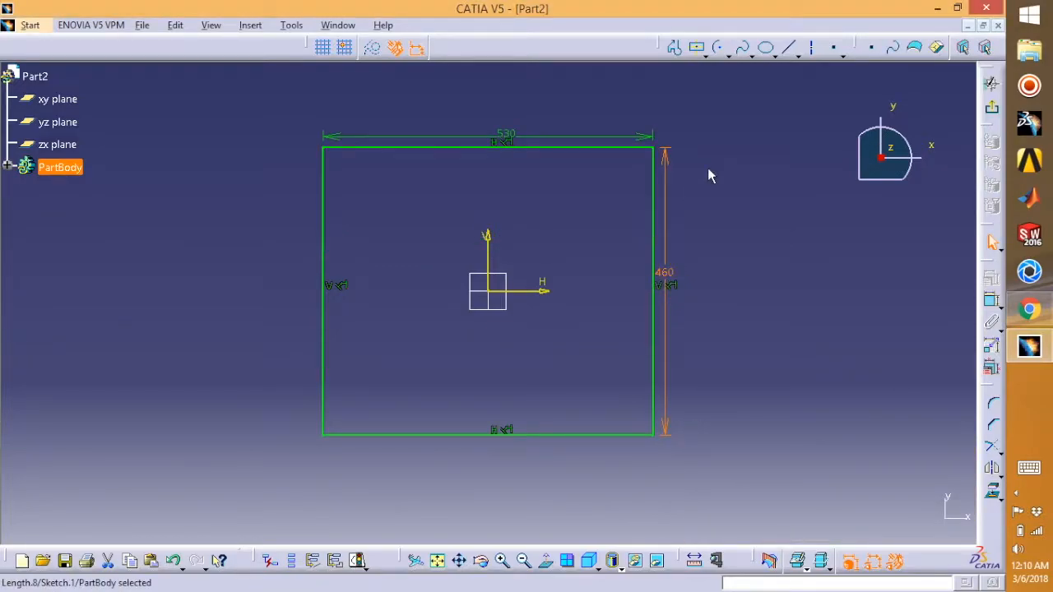
left_click(993, 108)
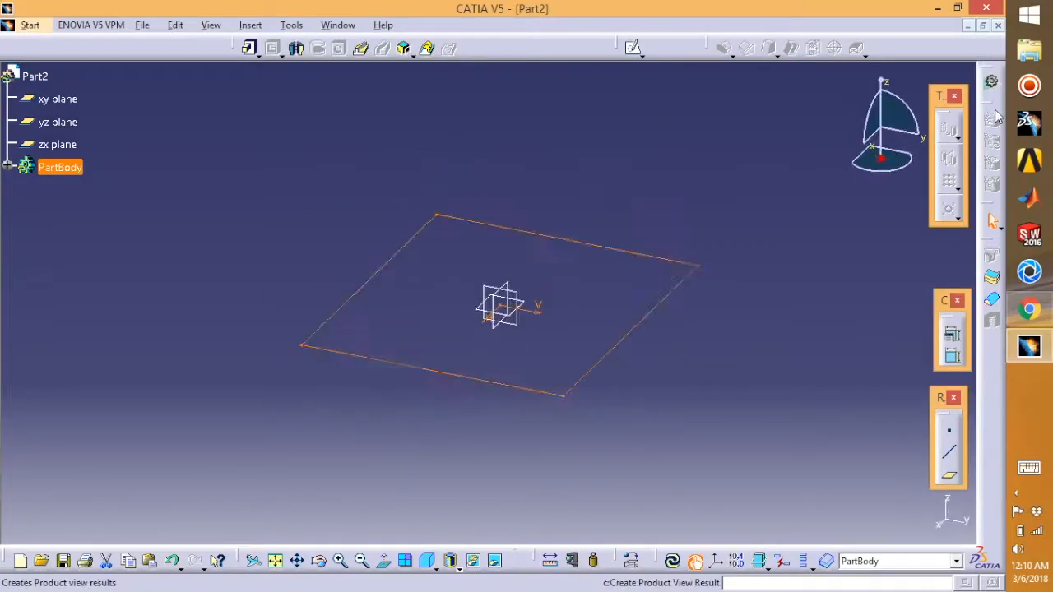
- Pad the rectangle sketch to a length of 18 mm to form the board
left_click(248, 48)
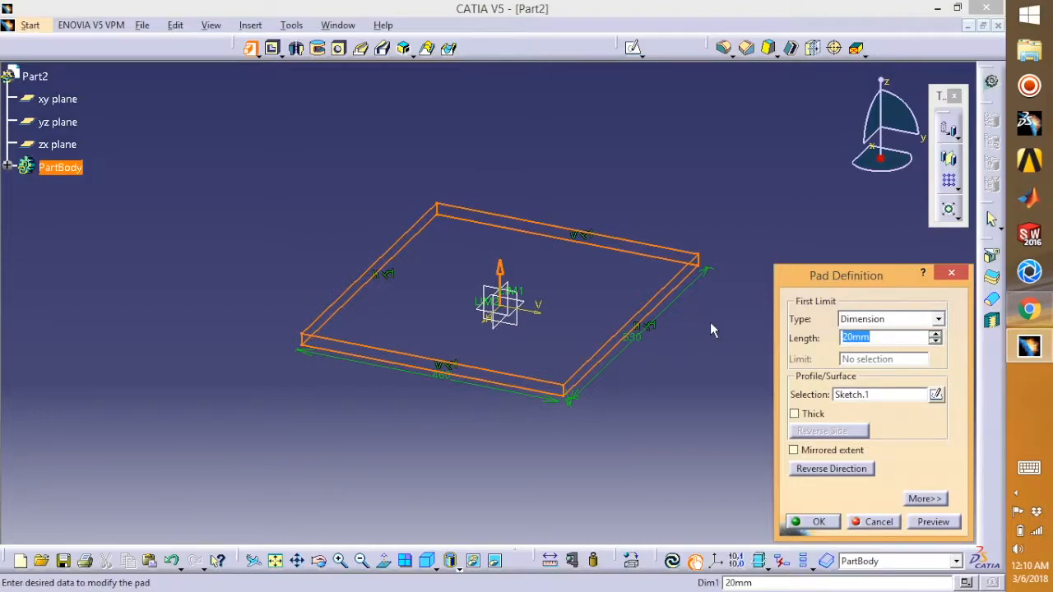
type("18")
left_click(933, 522)
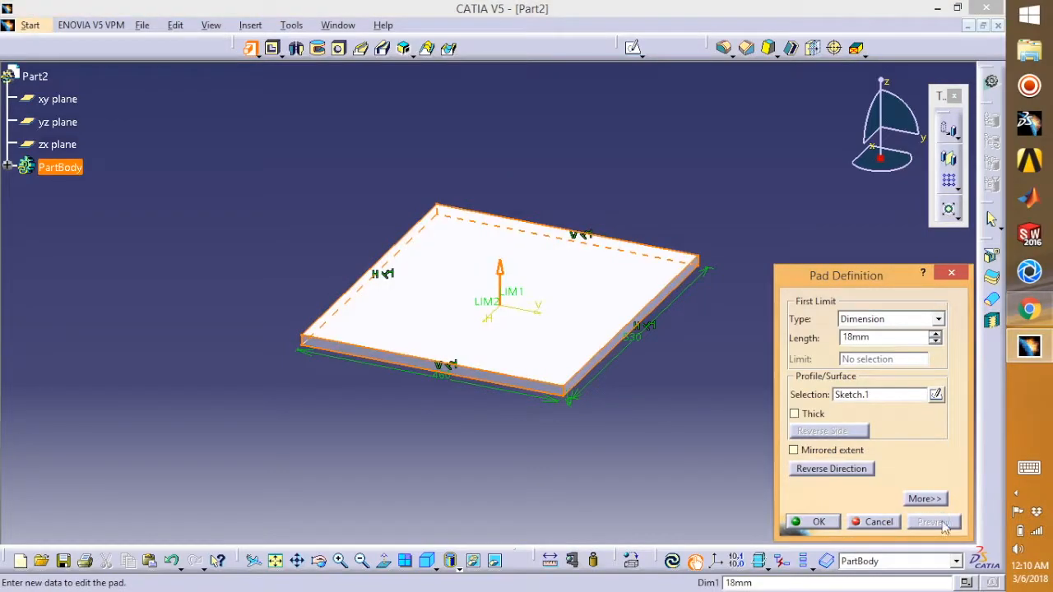
left_click(814, 522)
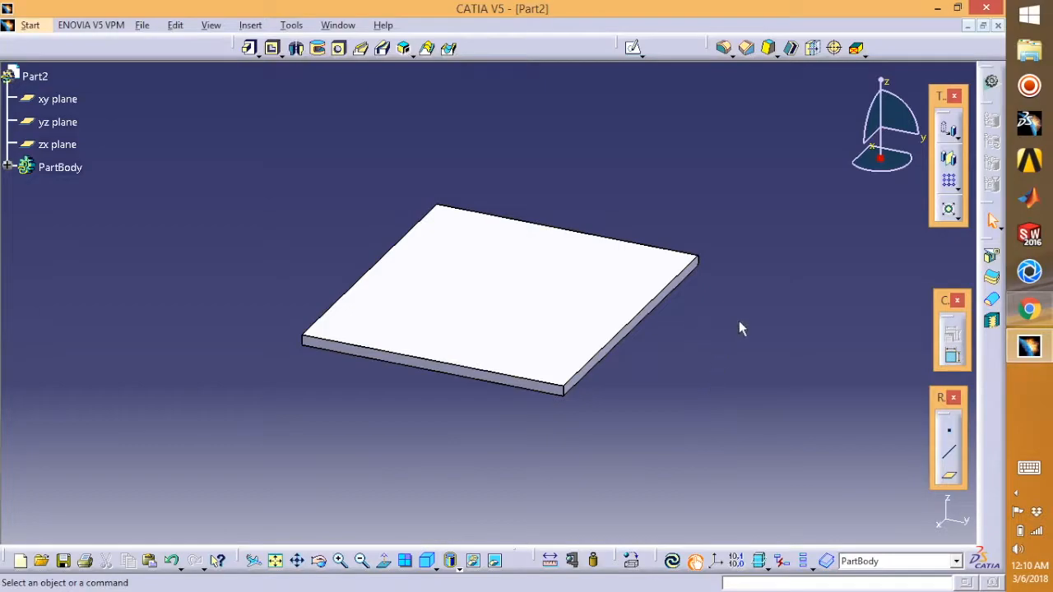
- Sketch a thin centered rectangle about 510 by 17 mm on the board's top face, centered on the vertical axis near the lower long edge
left_click(636, 288)
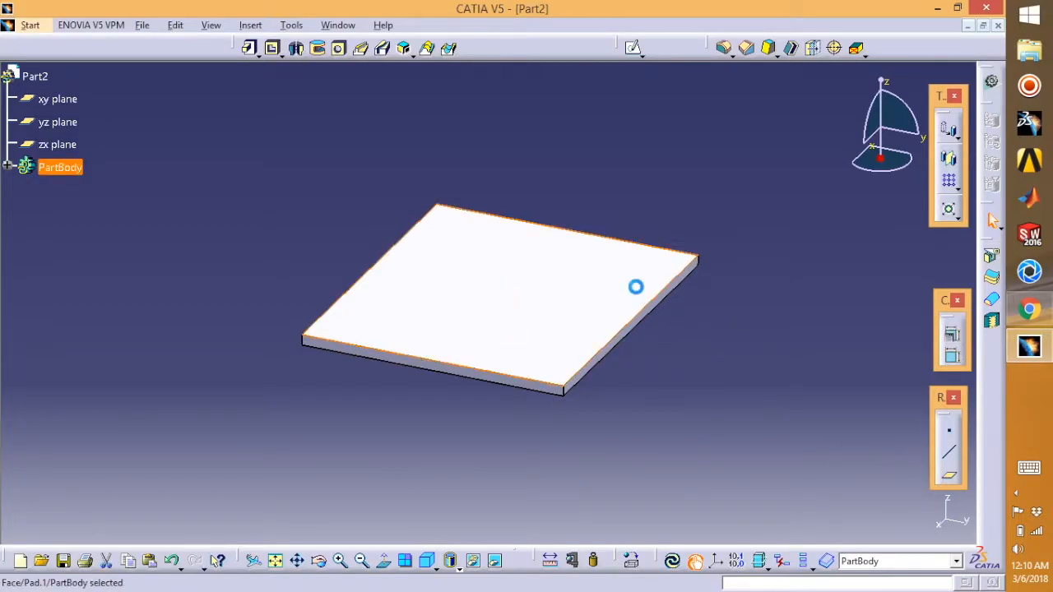
left_click(634, 48)
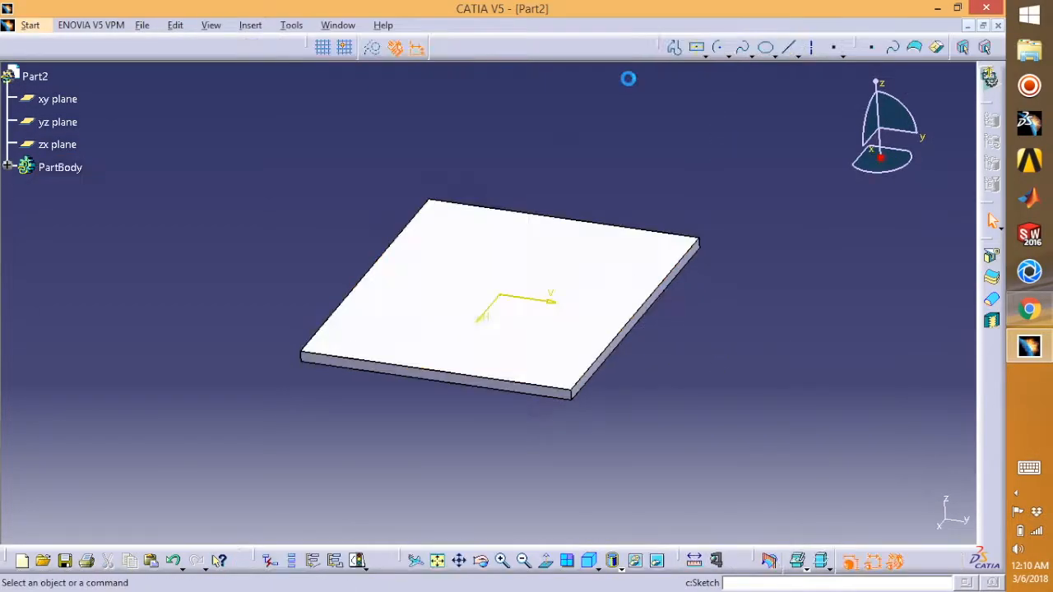
middle_click_drag(734, 356, 732, 289)
left_click(697, 46)
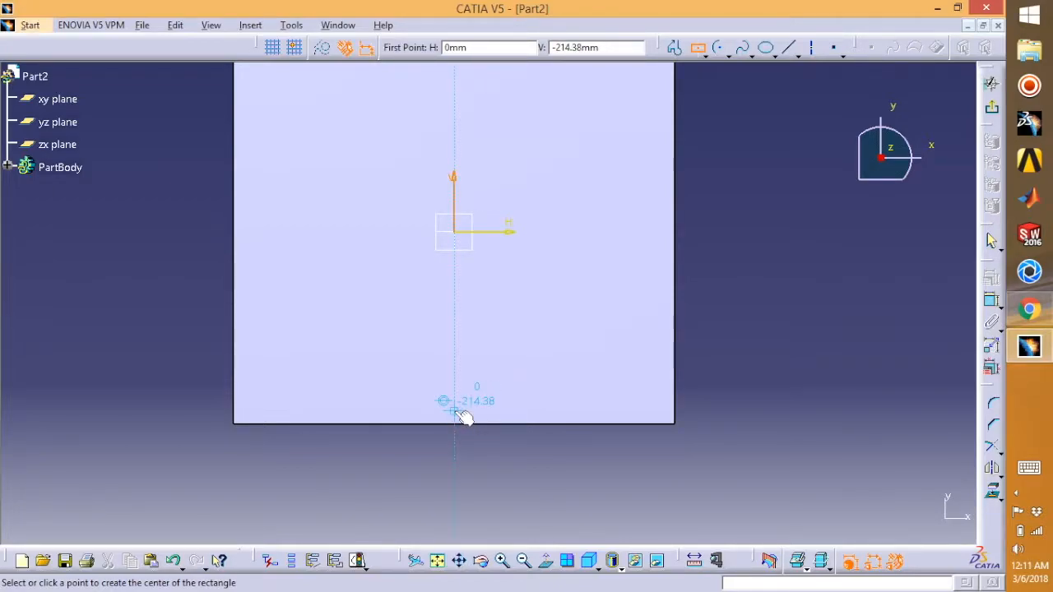
left_click(457, 411)
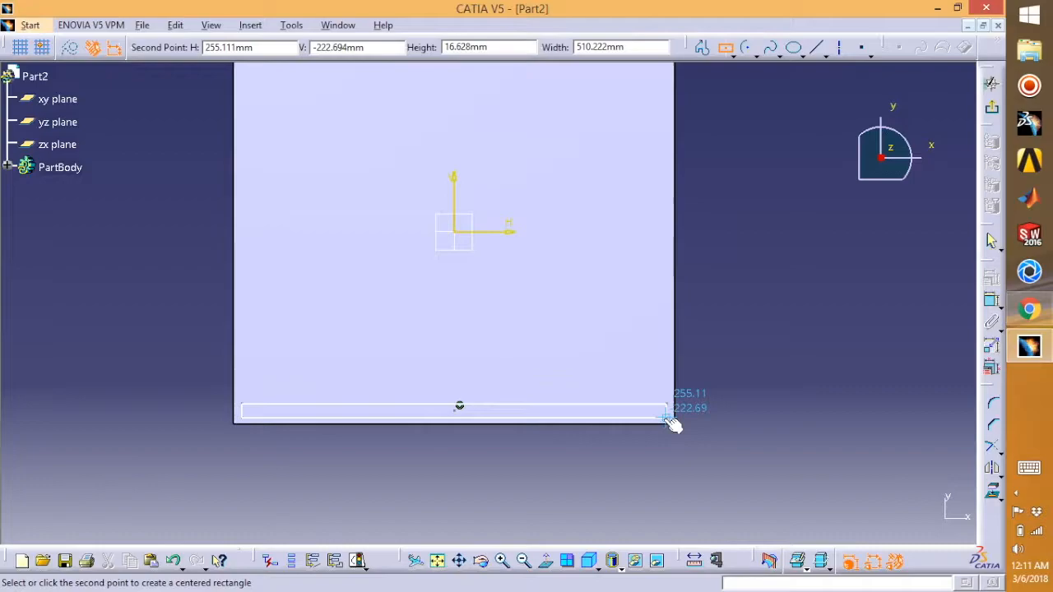
left_click(668, 418)
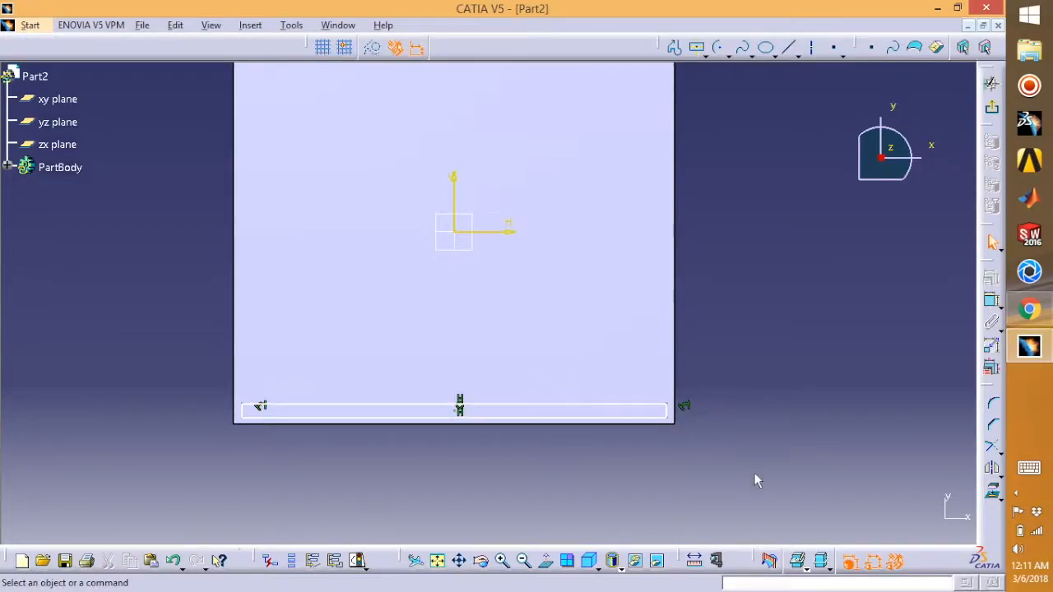
- Constrain the thin rectangle's lower line to be coincident with the board's lower edge
left_click(520, 420)
left_click(522, 423, "ctrl")
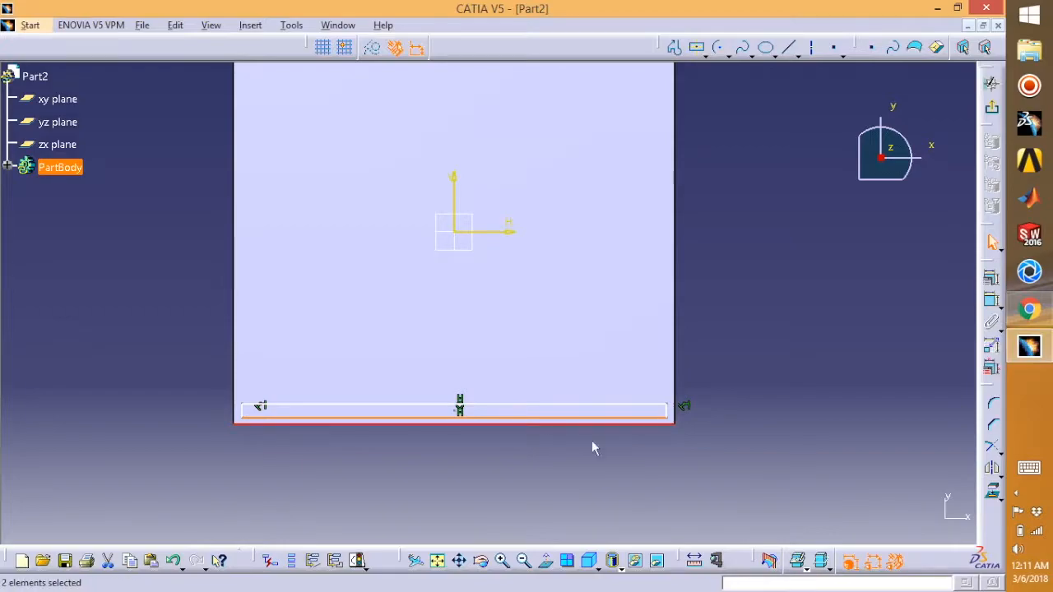
left_click(991, 367)
left_click(921, 372)
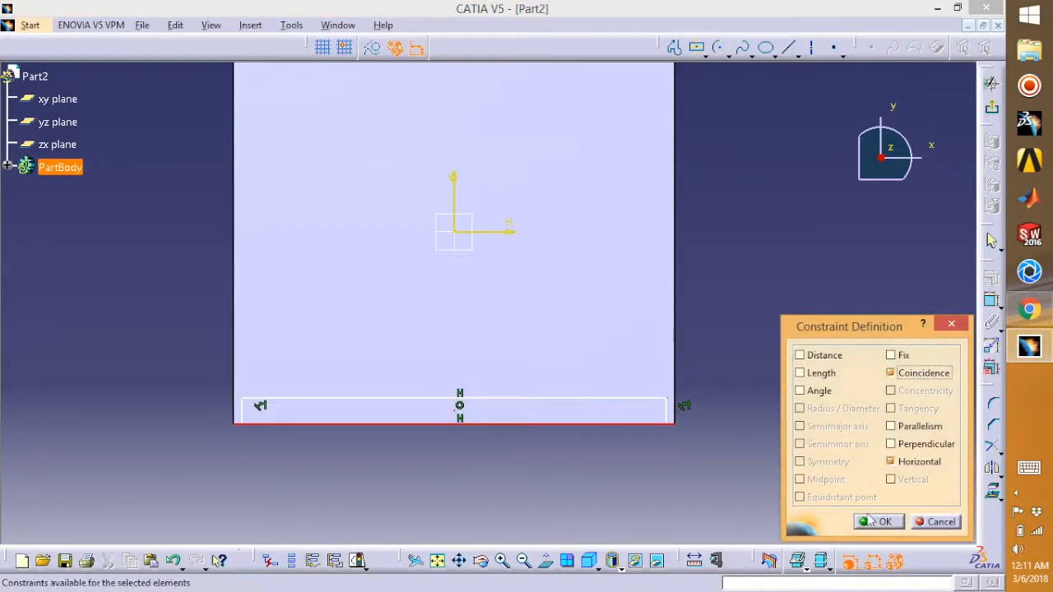
left_click(870, 522)
- Constrain the thin rectangle's right side to be coincident with the board's right edge
left_click(673, 412)
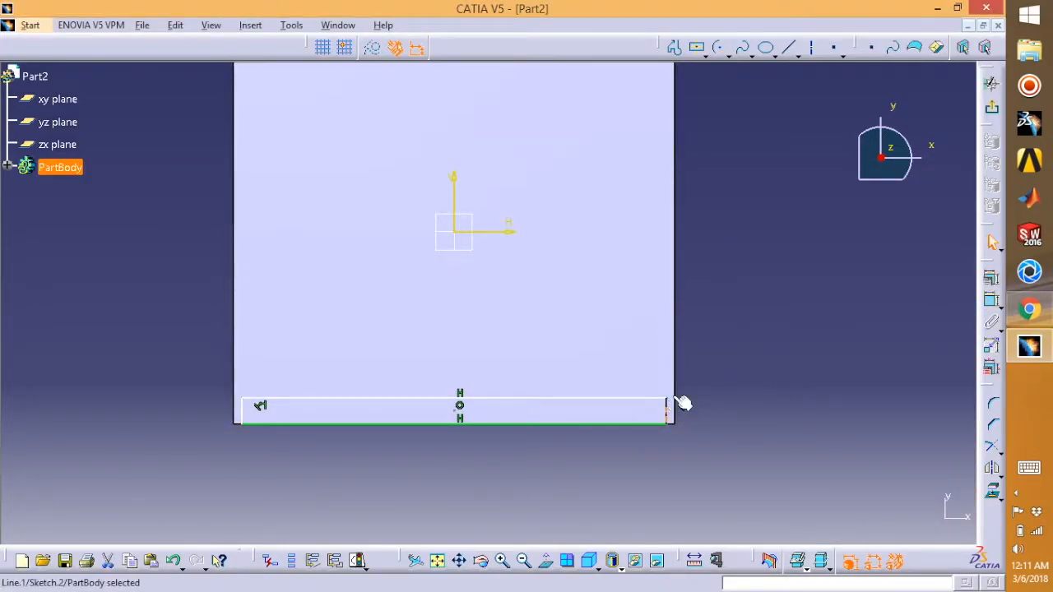
left_click(674, 380, "ctrl")
left_click(991, 278)
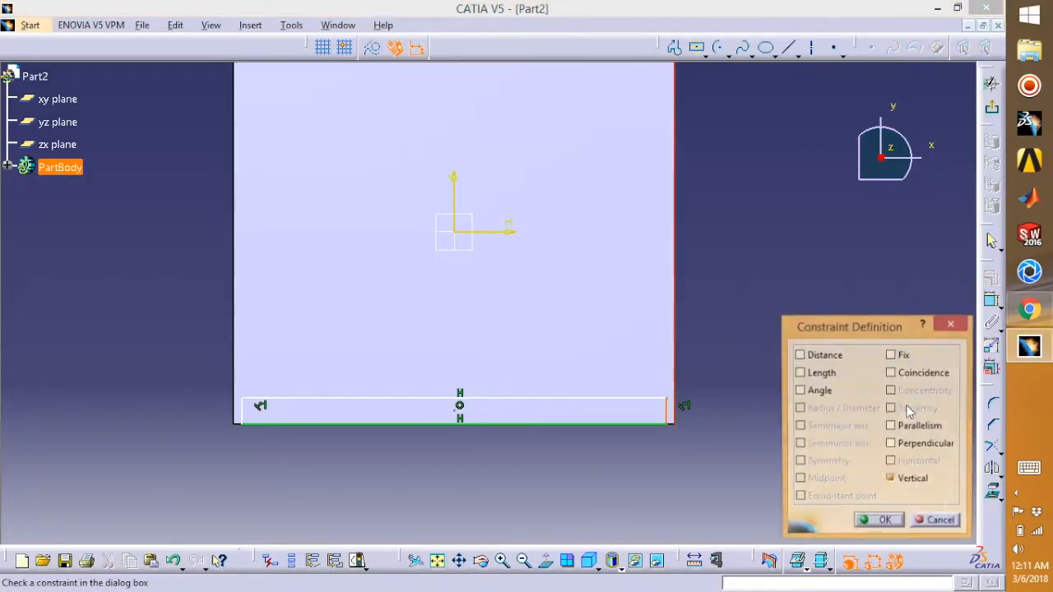
left_click(908, 375)
left_click(869, 520)
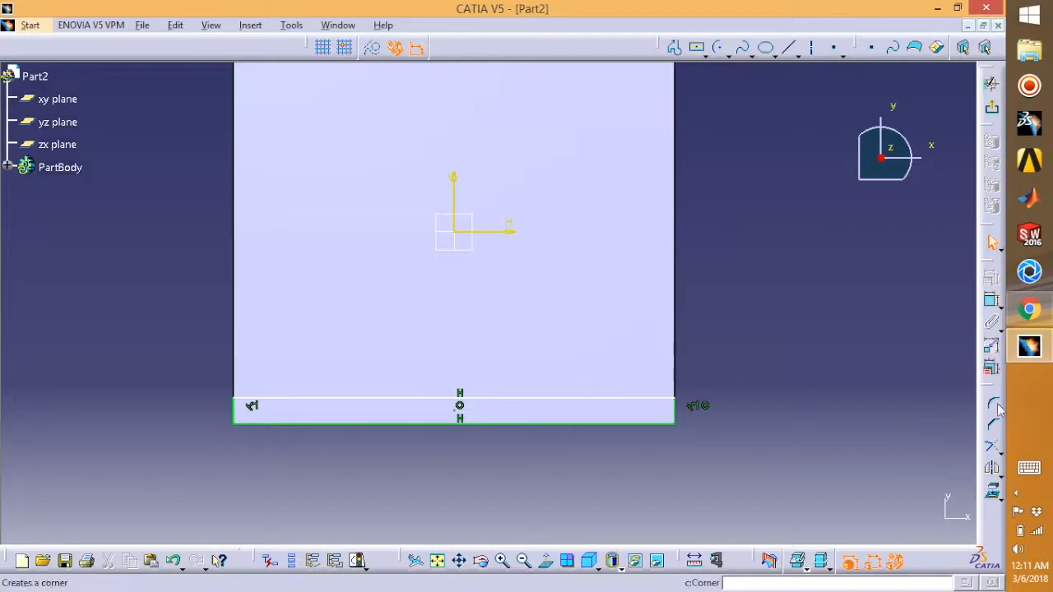
- Dimension the thin rectangle's height, set it to 18 mm, and finish the sketch
left_click(991, 300)
left_click(652, 400)
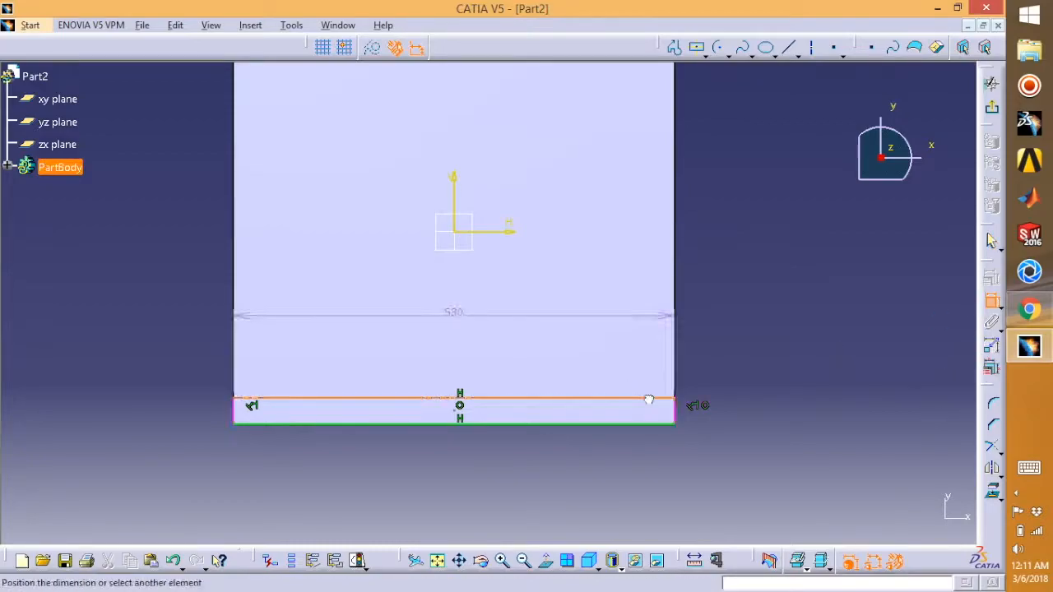
left_click(661, 425)
left_click(755, 421)
double_click(754, 410)
type("18")
key("Return")
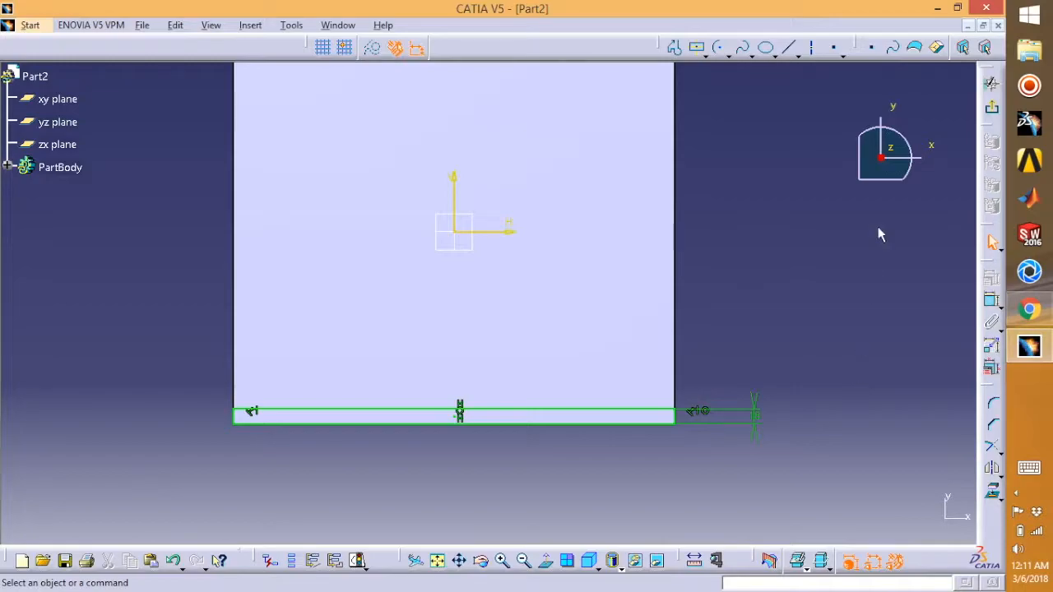
left_click(992, 107)
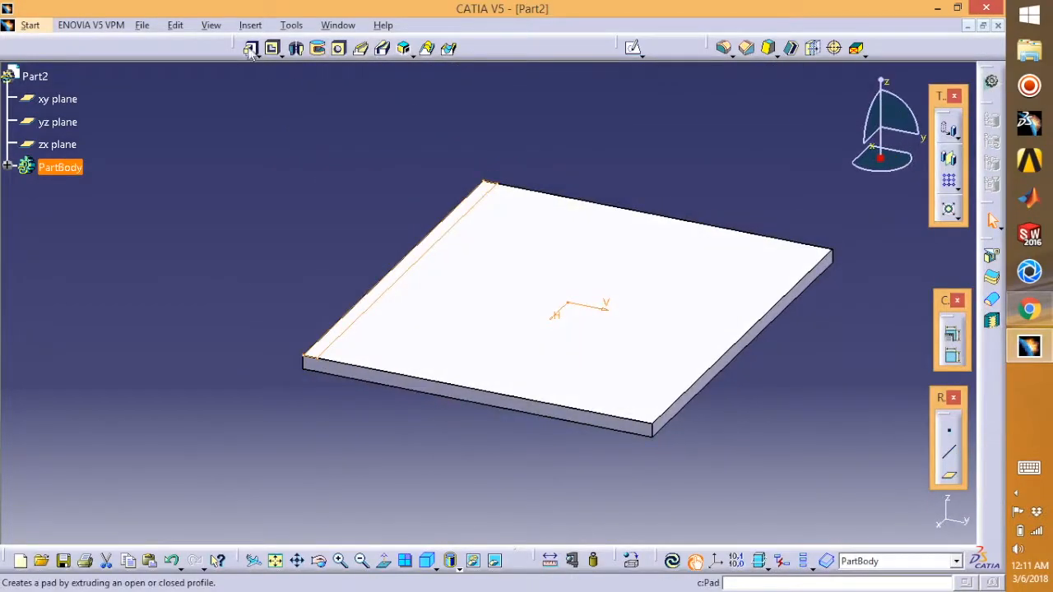
- Pad the thin edge-strip sketch to a length of 22 mm above the board
left_click(250, 50)
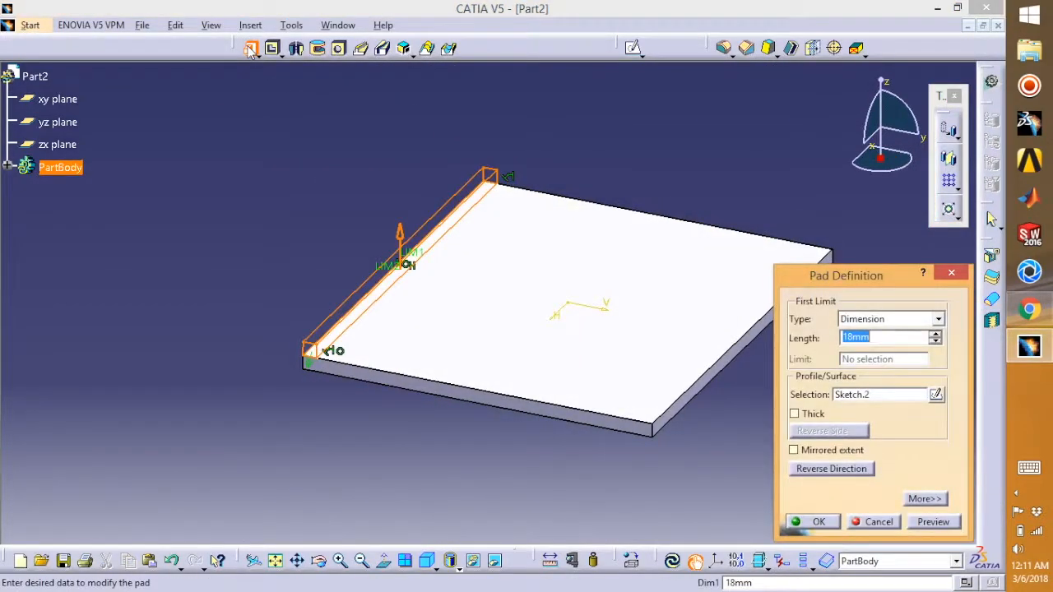
type("22")
left_click(952, 519)
left_click(815, 522)
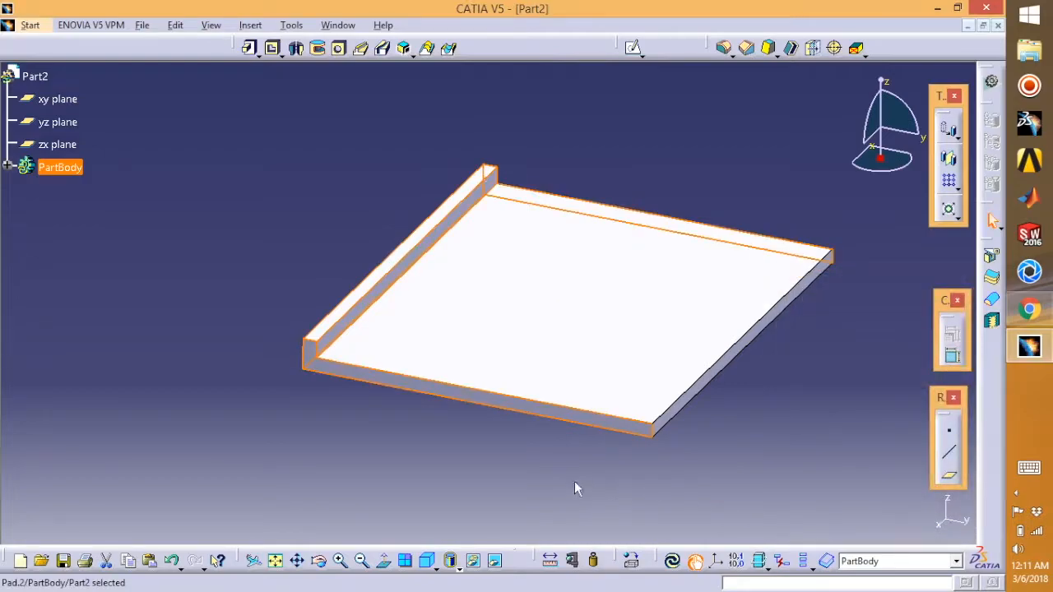
left_click(587, 485)
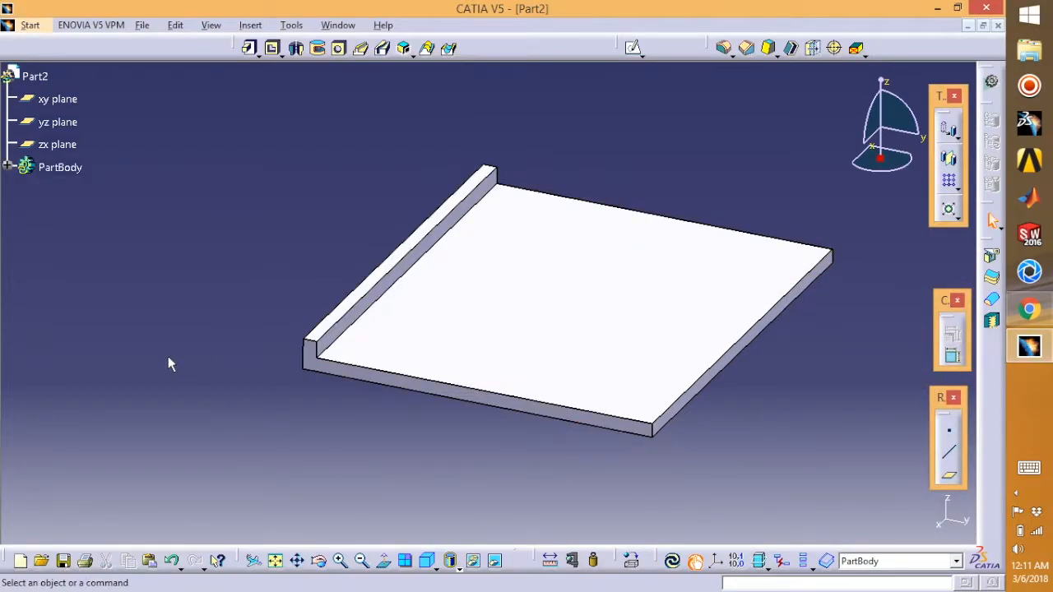
- On the board's top face, sketch an origin-centered rectangle about 32 mm inside the right edge and 43 mm inside the upper edge
left_click(472, 303)
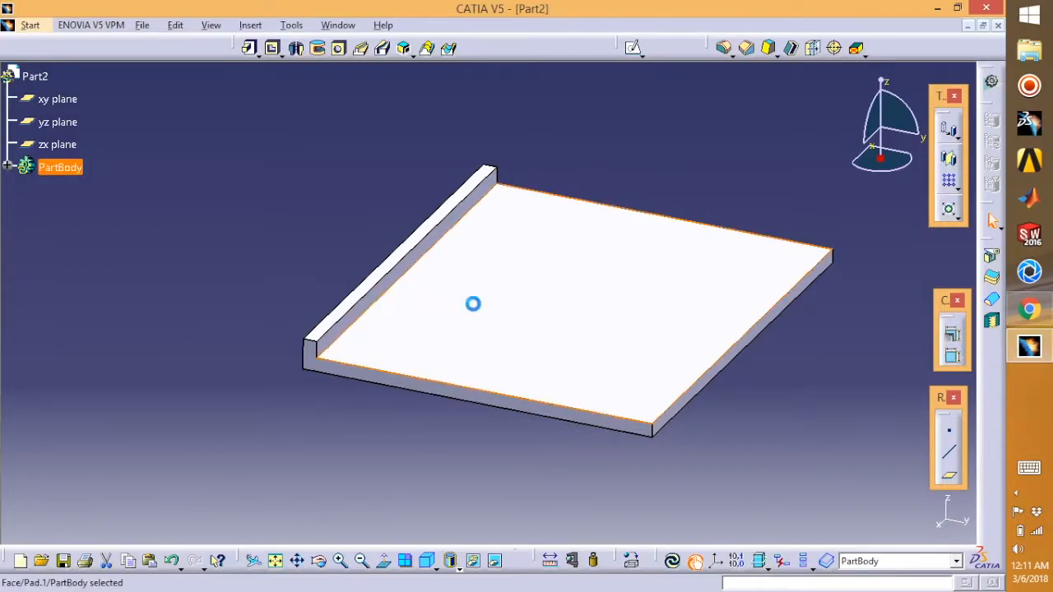
left_click(634, 49)
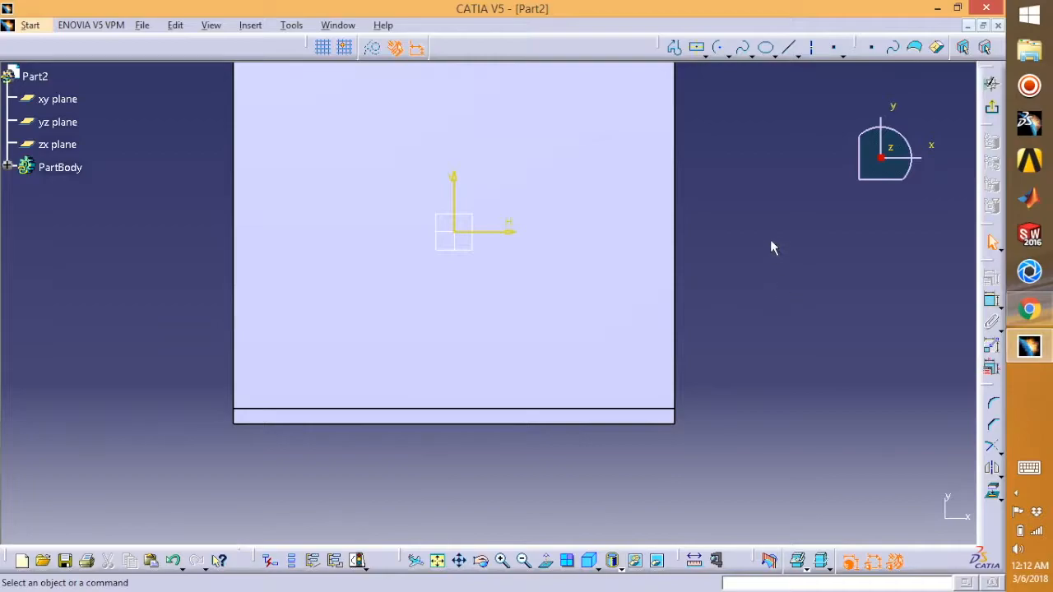
middle_click_drag(792, 252, 796, 290)
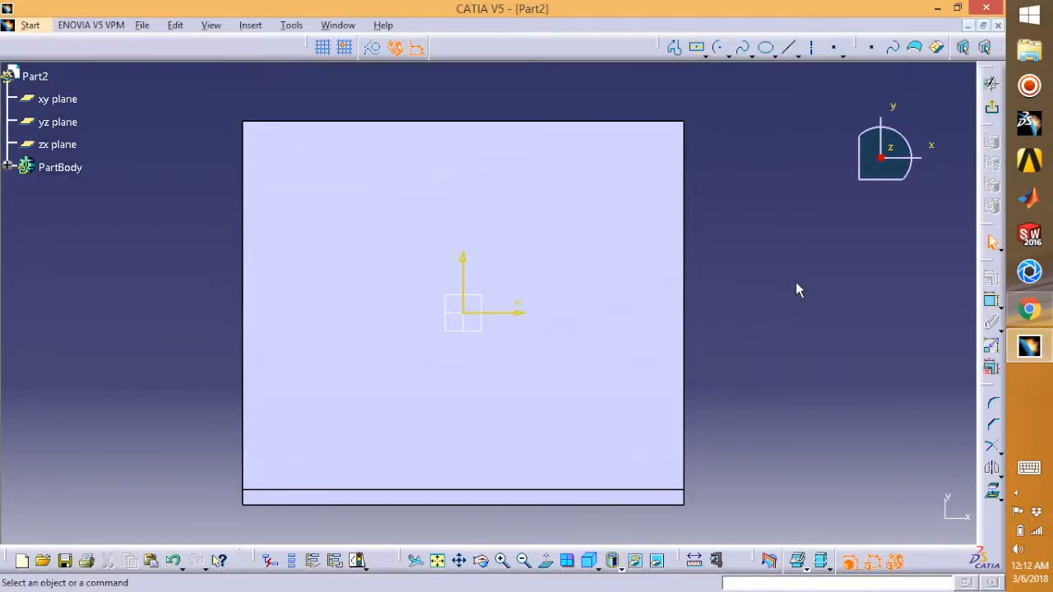
left_click(698, 50)
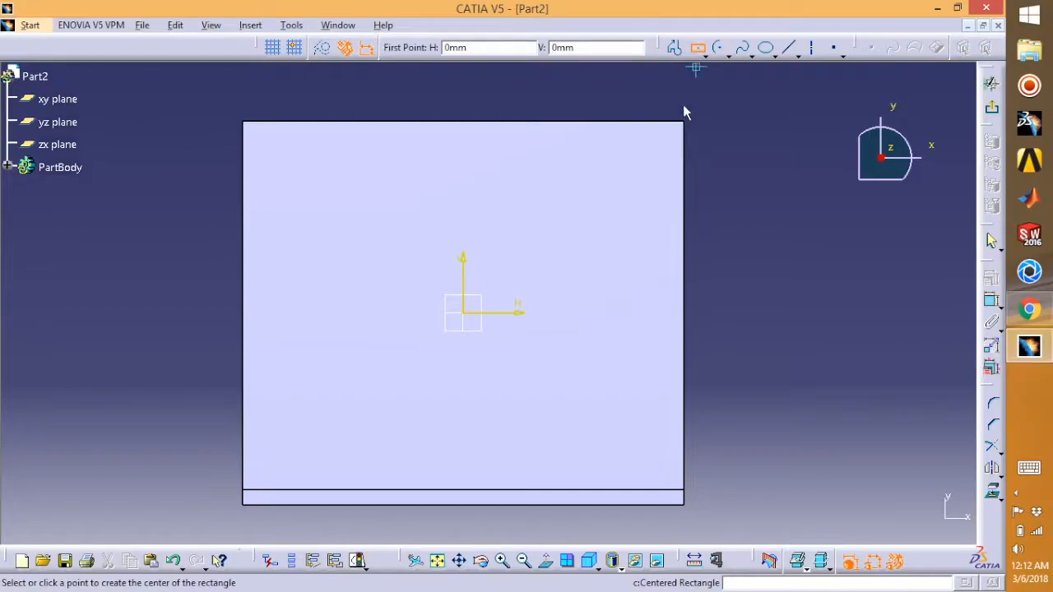
left_click(468, 316)
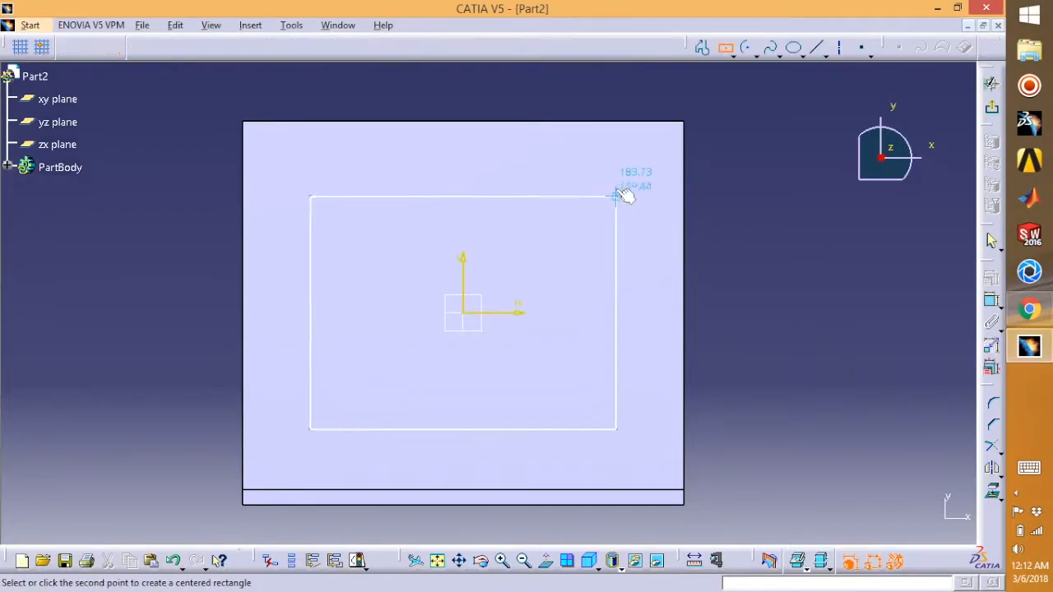
left_click(659, 158)
- Sketch a second origin-centered rectangle inside the first, its upper line about 39 mm below the outer one
left_click(700, 50)
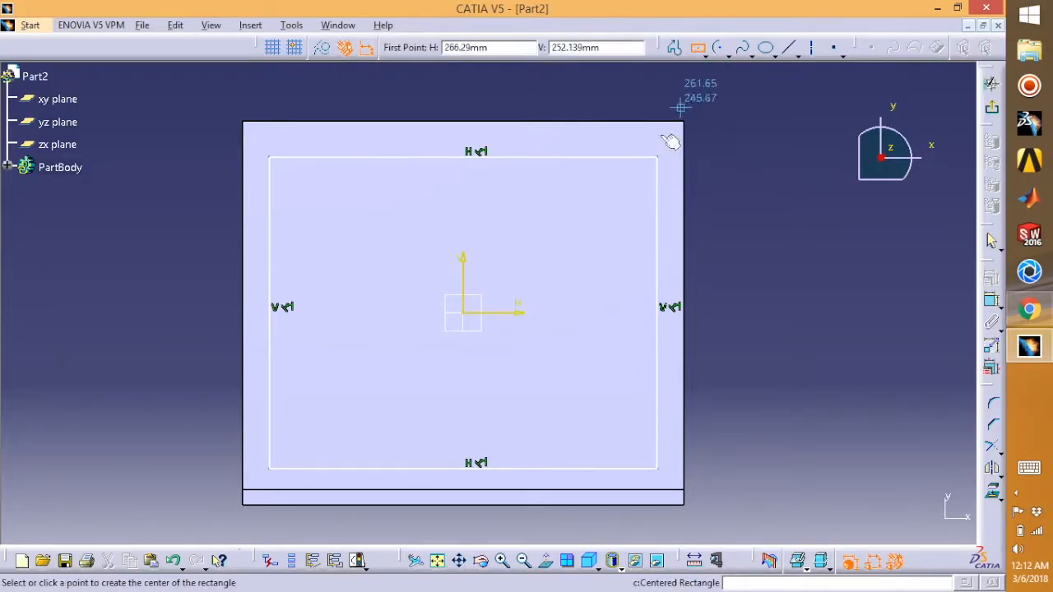
left_click(464, 314)
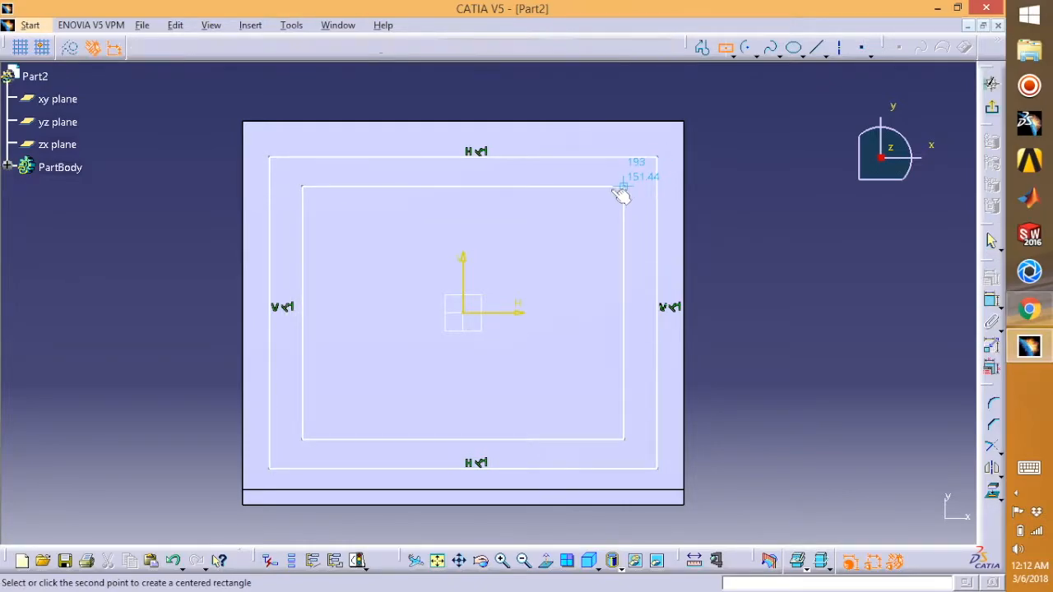
left_click(609, 190)
left_click(855, 253)
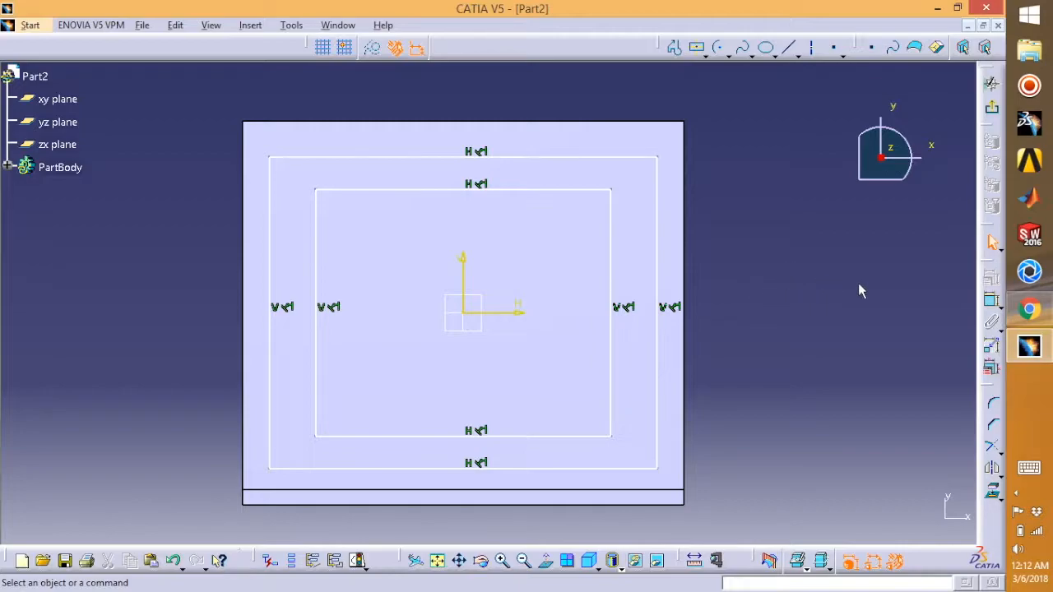
- Dimension the gap between the two rectangles' upper lines and set it to 10 mm
left_click(992, 299)
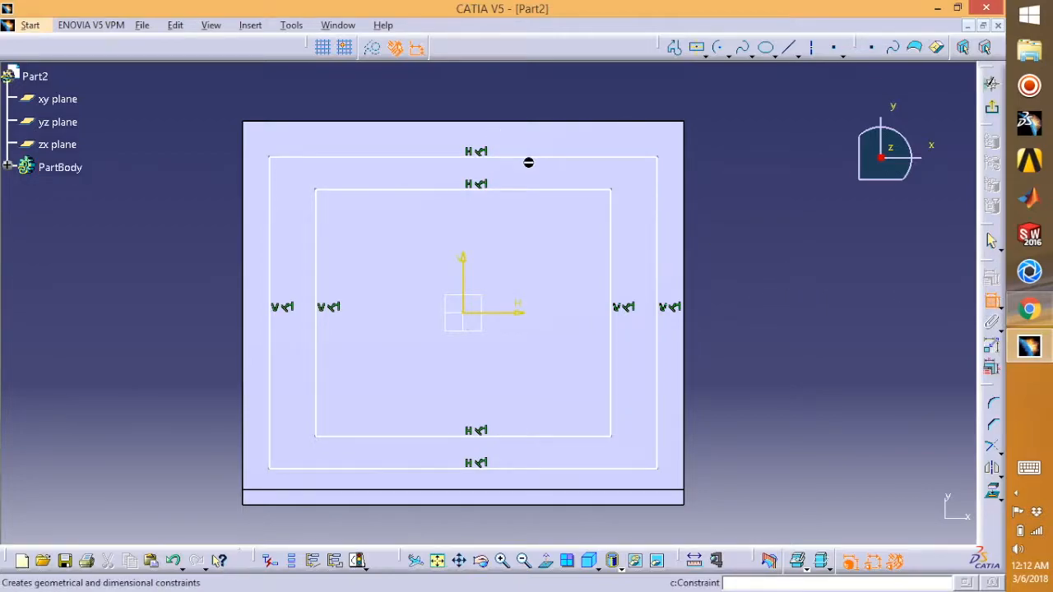
left_click(536, 158)
left_click(540, 190)
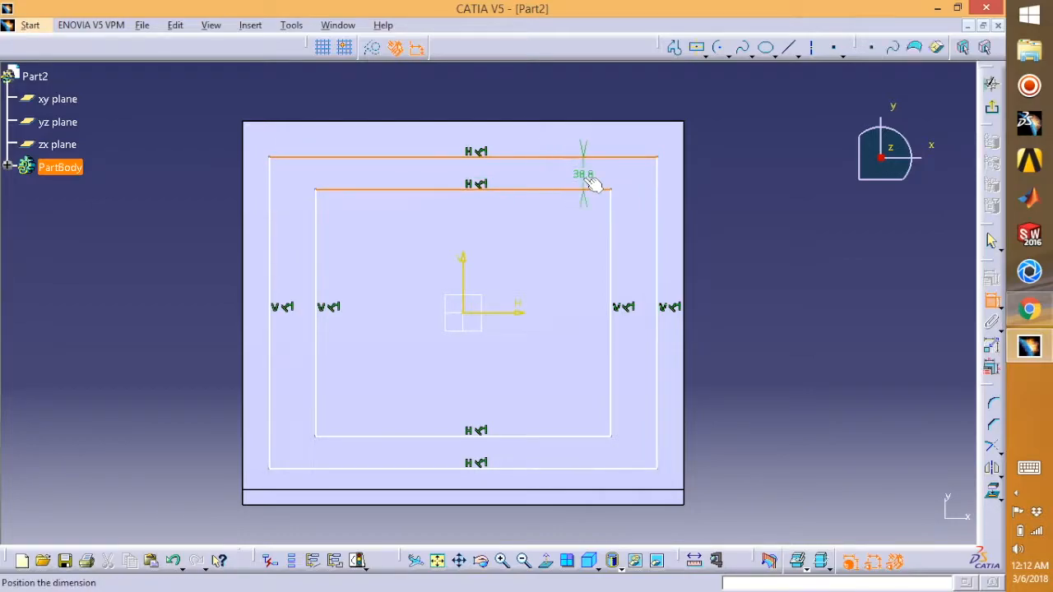
left_click(547, 106)
double_click(544, 97)
type("10")
key("Return")
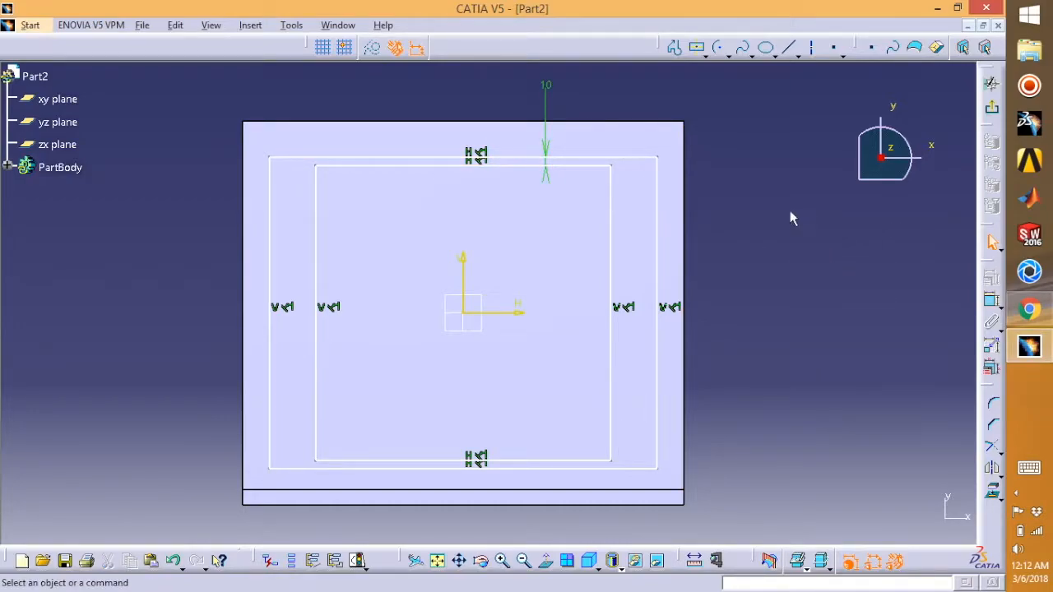
- Dimension the outer rectangle's upper line from the board's upper edge and set the offset to 25 mm
left_click(625, 158)
left_click(991, 301)
left_click(633, 122)
left_click(615, 92)
double_click(614, 92)
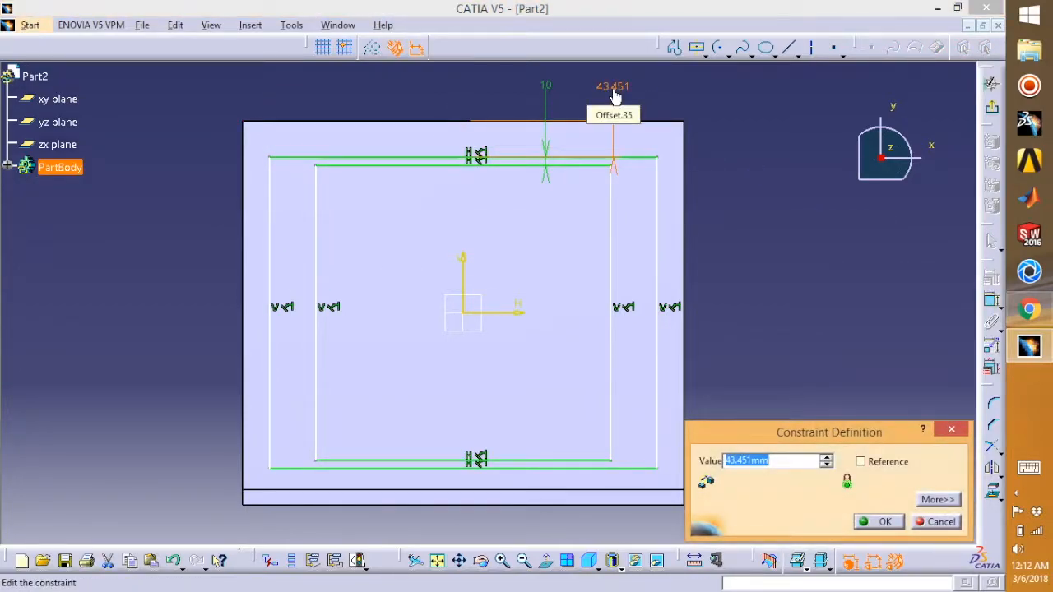
type("25")
key("Return")
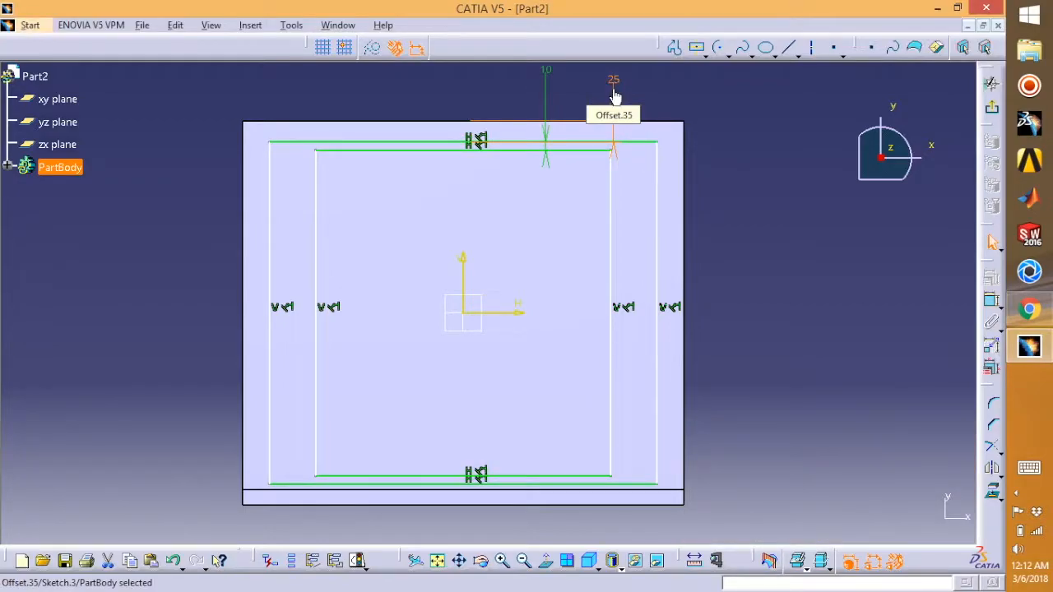
left_click(877, 295)
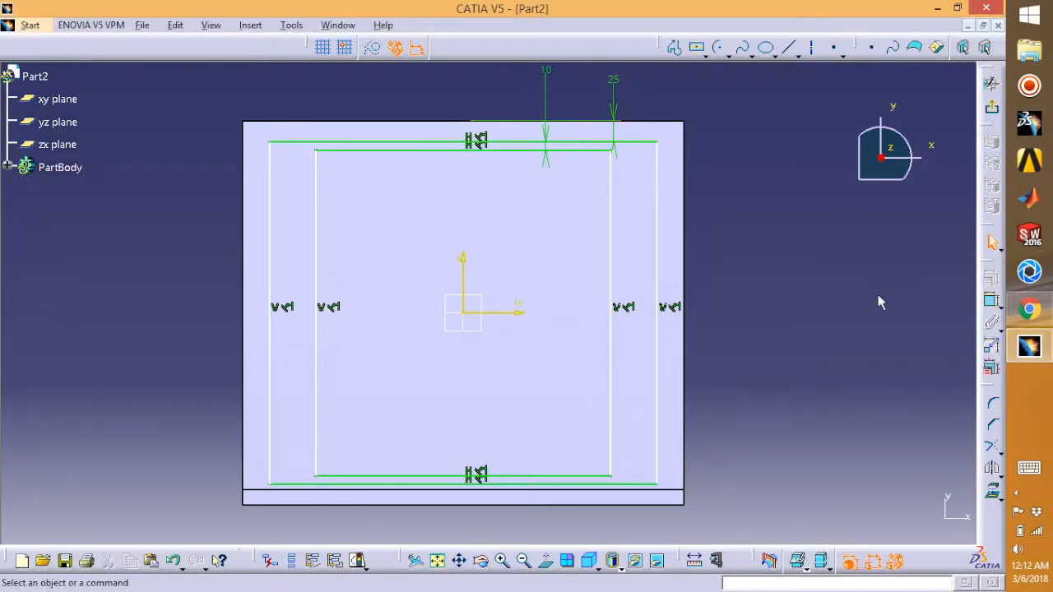
- Dimension the gap between the two rectangles' right sides and set it to 10 mm
left_click(614, 223)
left_click(658, 204, "ctrl")
left_click(991, 302)
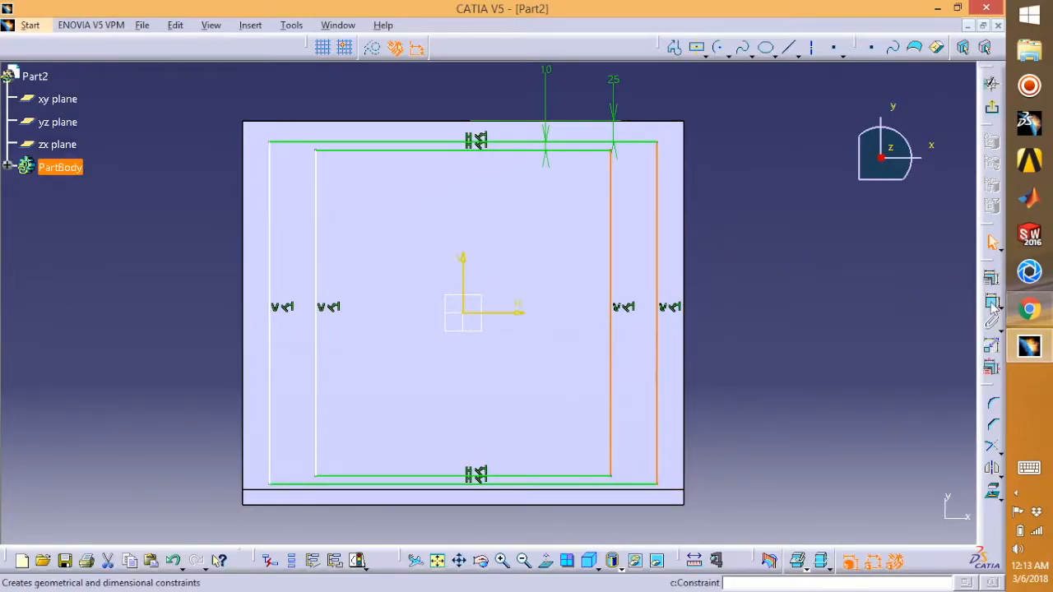
left_click(749, 235)
double_click(750, 236)
type("10")
key("Return")
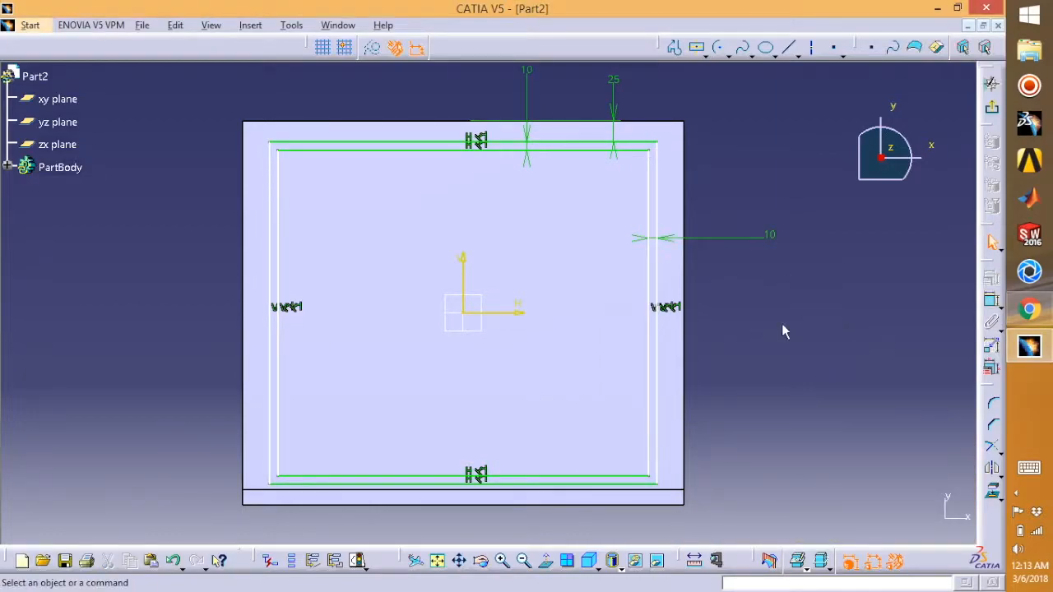
- Dimension the outer rectangle's right side from the board's right edge and set the offset to 25 mm
left_click(685, 167)
left_click(992, 301)
left_click(775, 189)
double_click(777, 194)
type("25")
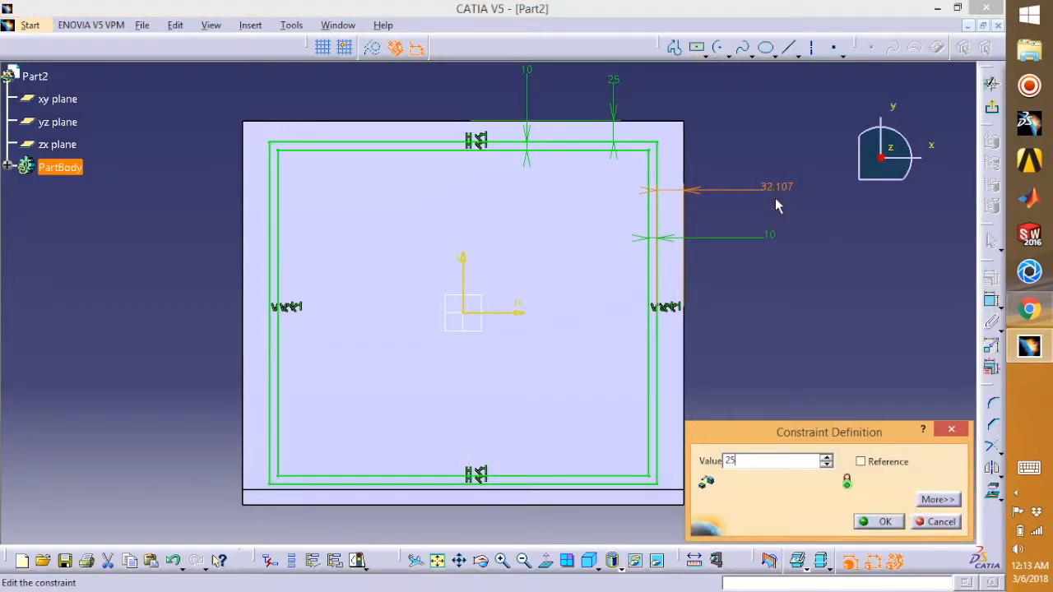
key("Return")
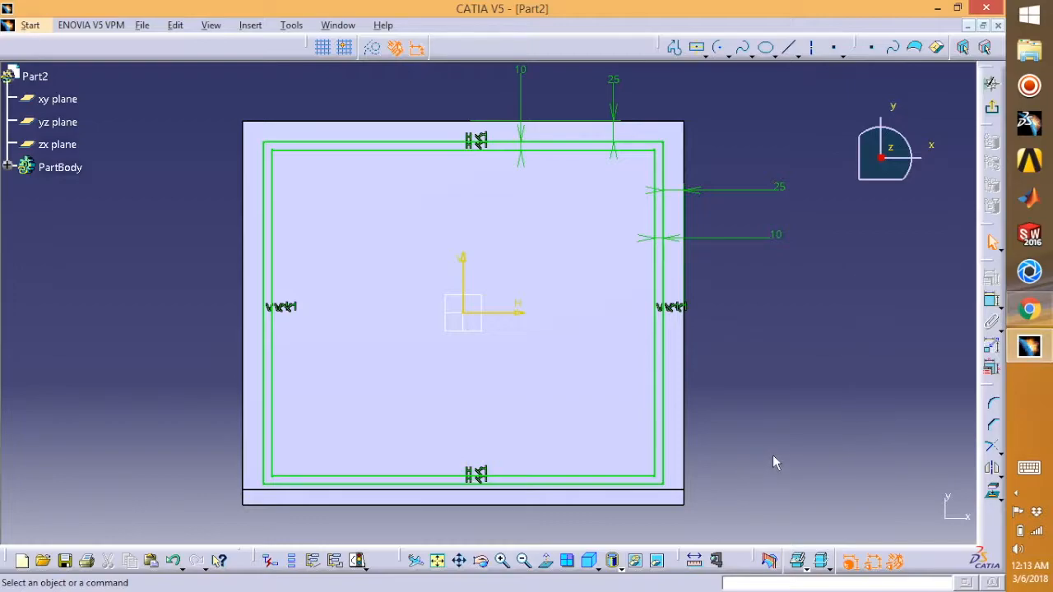
- Remove the lower lines of the inner and outer rectangles with Quick Trim
mouse_move(752, 476)
middle_mouse_down()
mouse_move(759, 402)
mouse_move(758, 418)
middle_mouse_up()
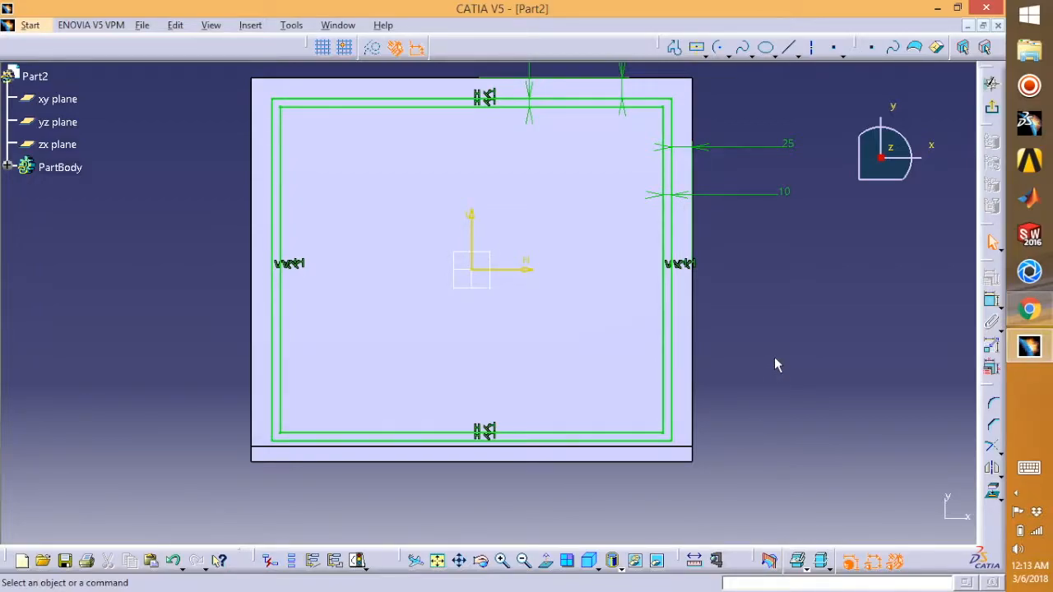
left_click(996, 449)
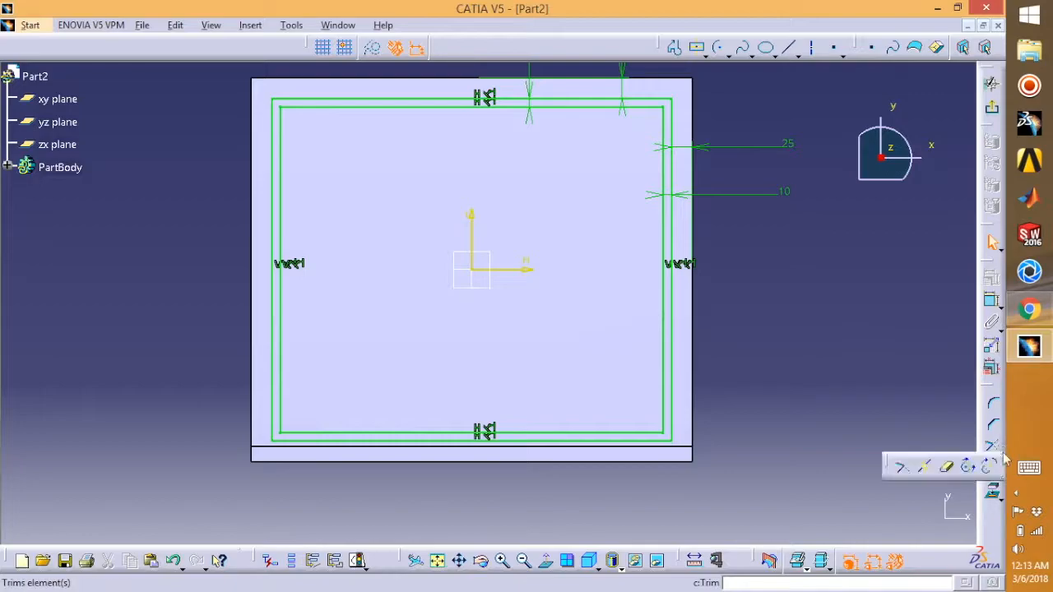
left_click(948, 467)
left_click(621, 431)
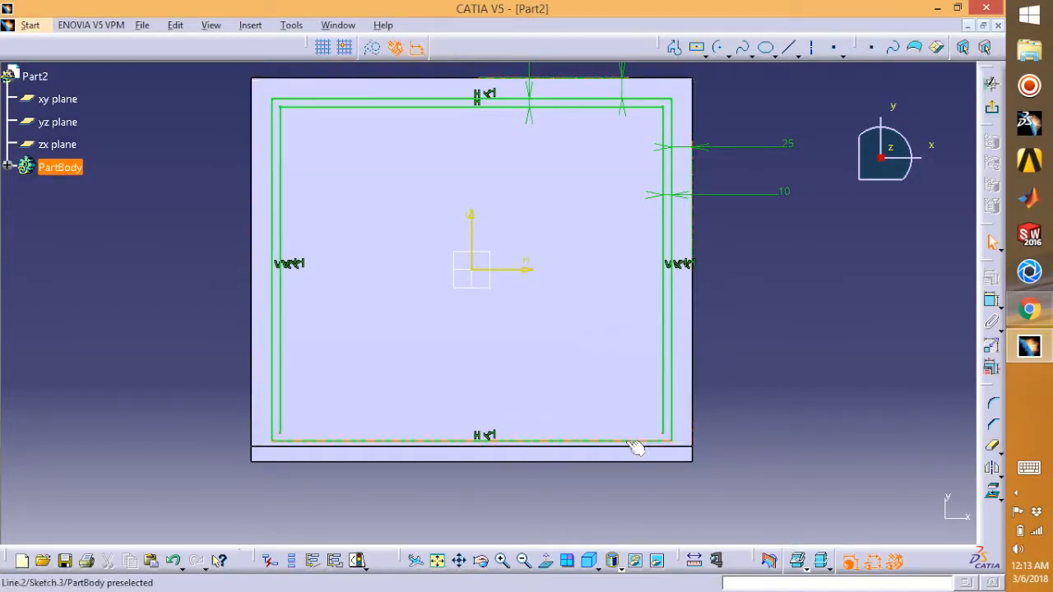
left_click(630, 441)
left_click(993, 447)
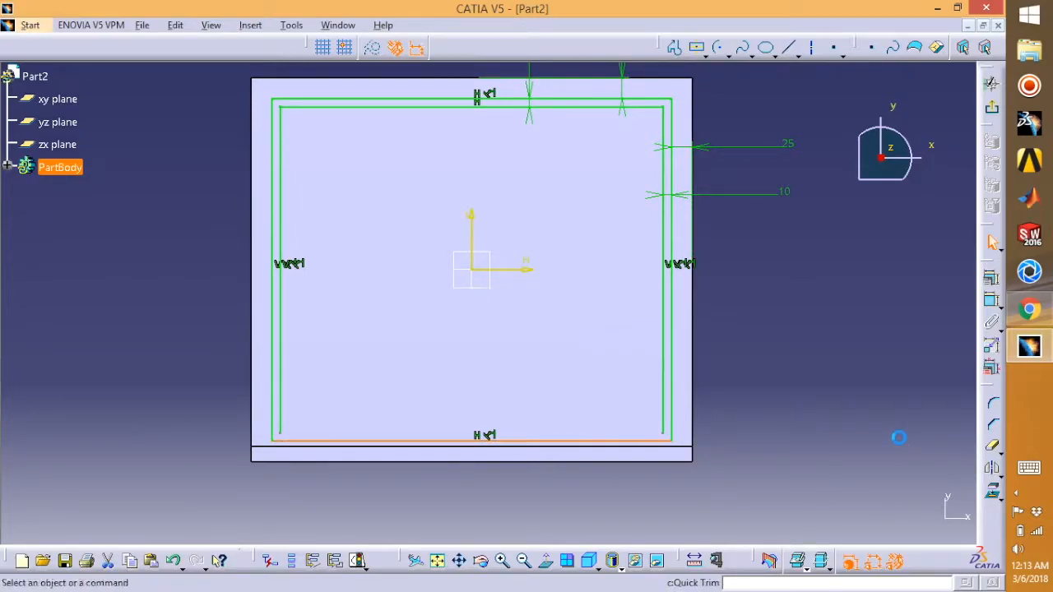
left_click(625, 441)
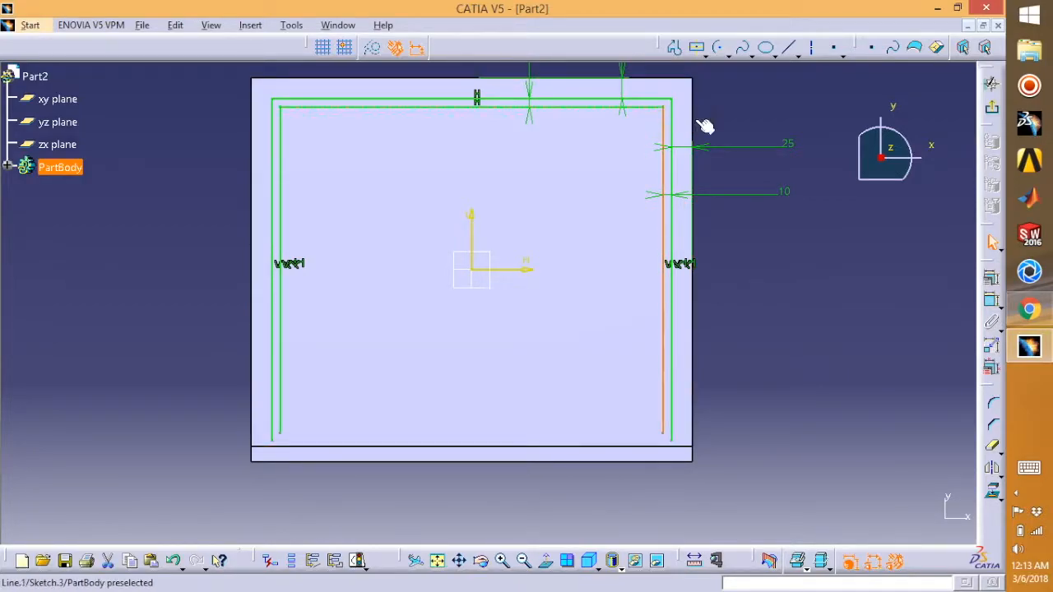
- Round the inner profile's upper-right corner with a 45 mm radius
left_click(993, 404)
left_click(649, 109)
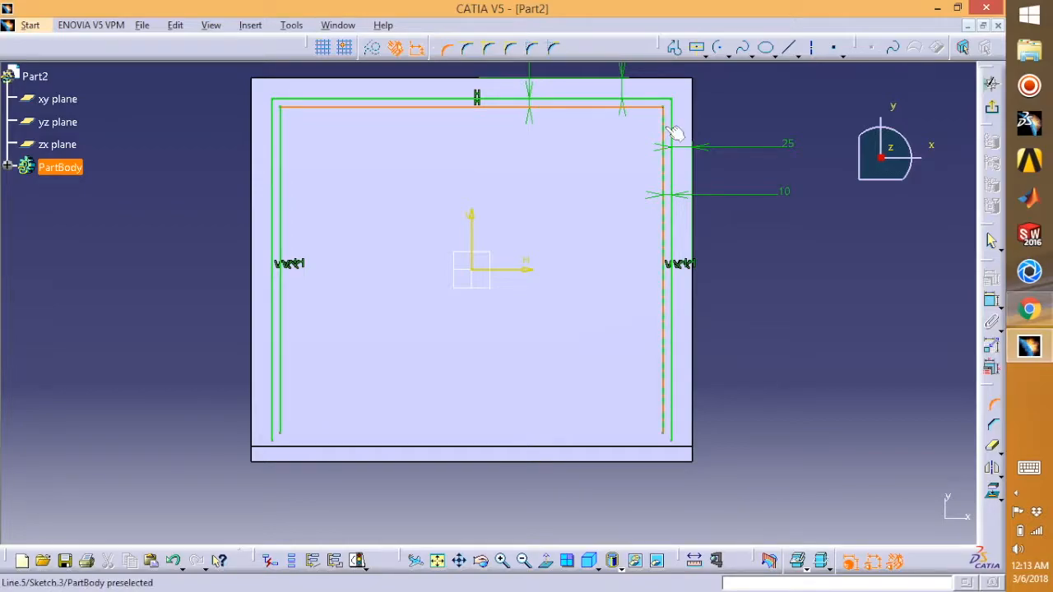
left_click(665, 133)
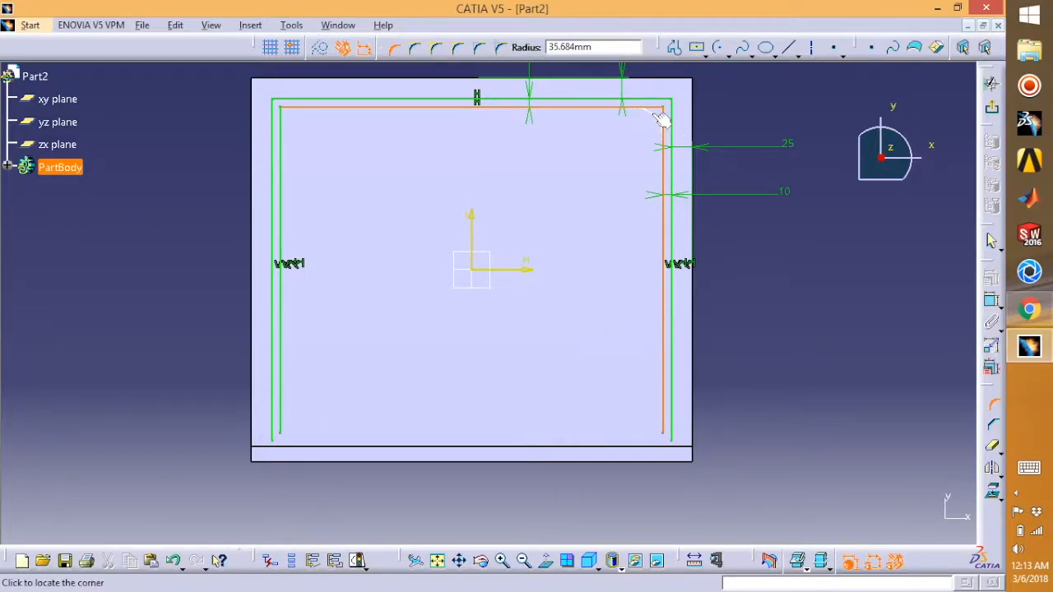
type("45")
key("Return")
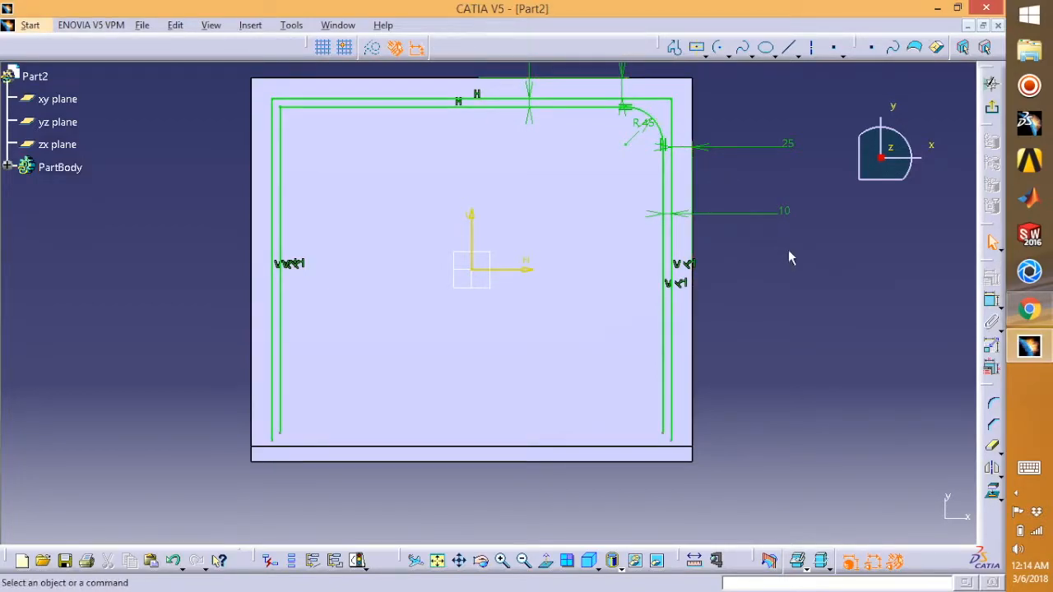
- Round the outer profile's upper-right corner with a 45 mm radius
left_click(993, 403)
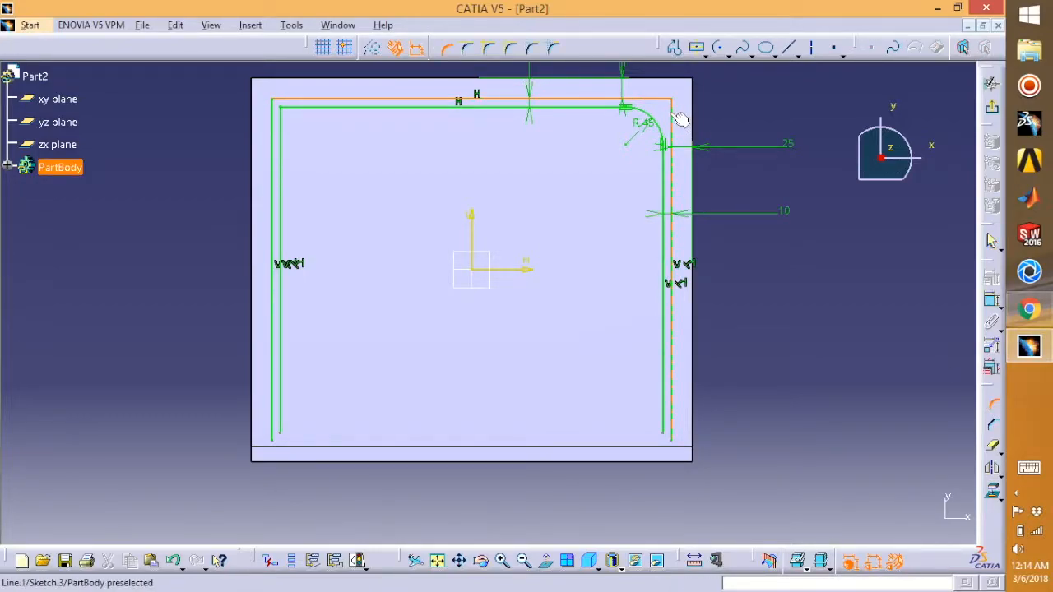
left_click(669, 112)
type("45")
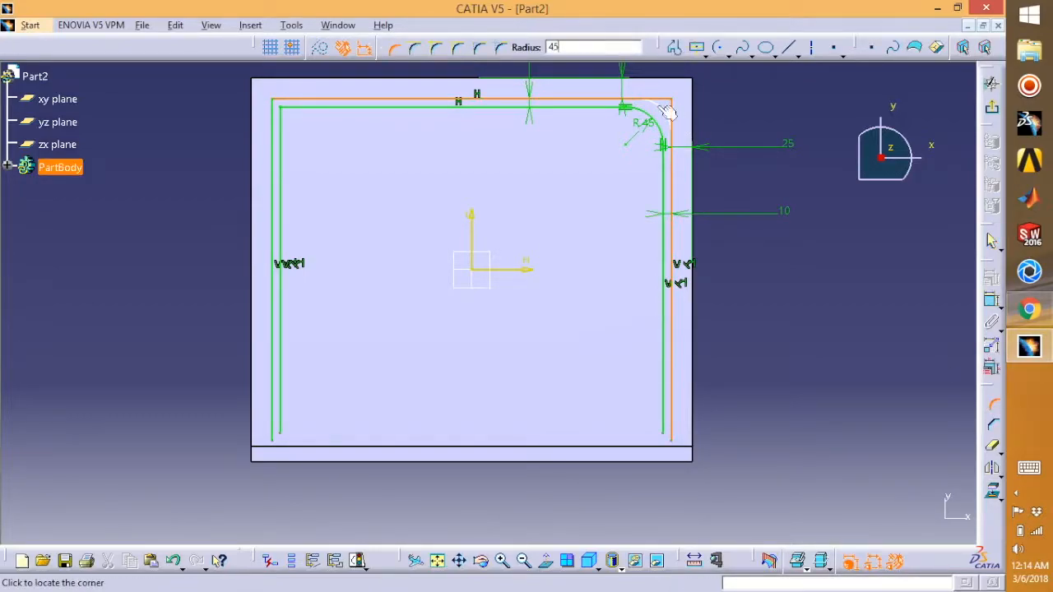
key("Return")
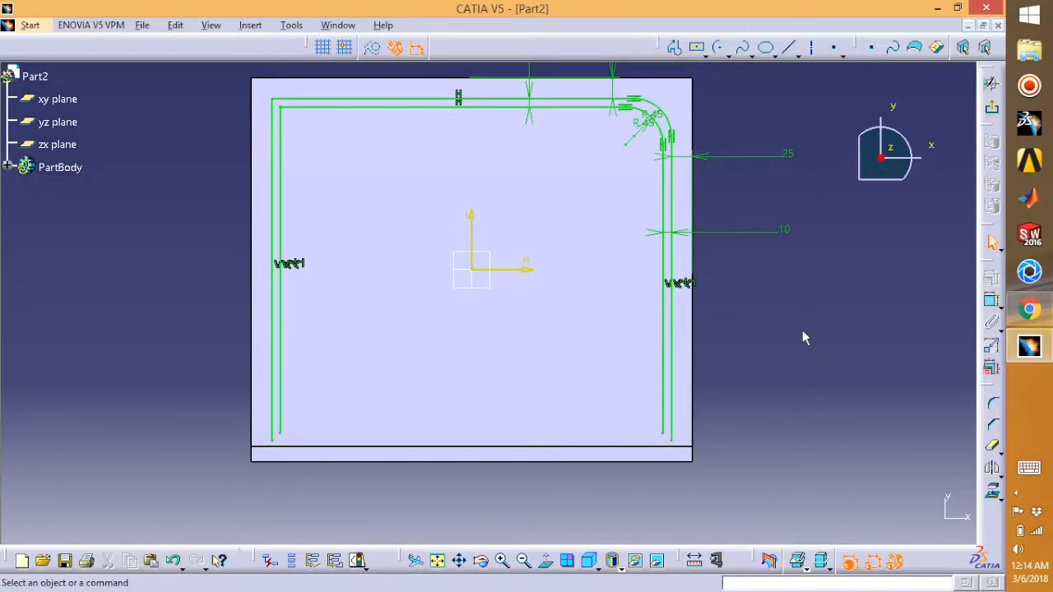
- Round the inner profile's upper-left corner with a 45 mm radius
left_click(991, 406)
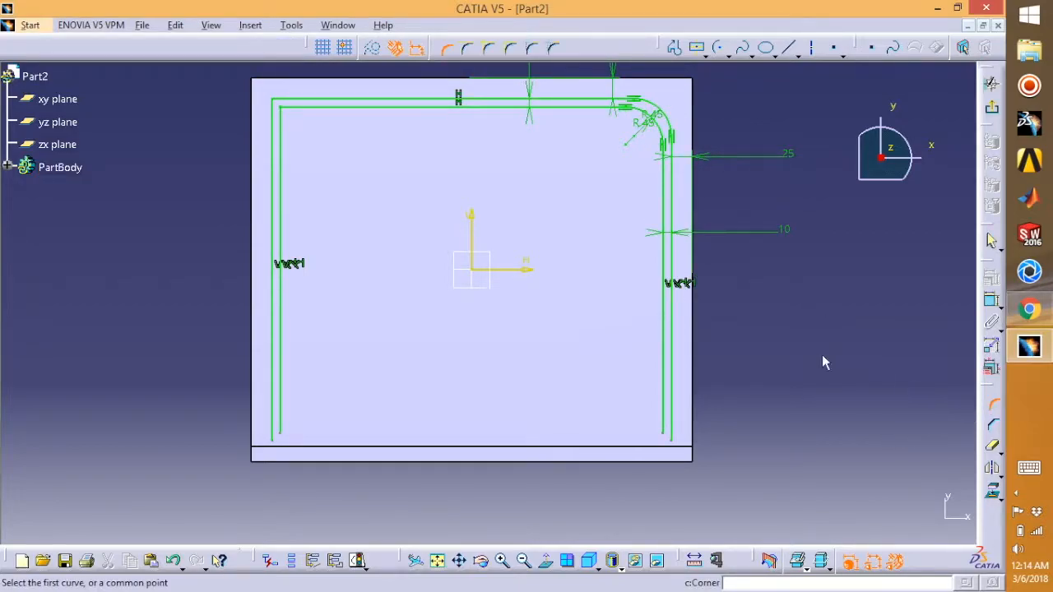
left_click(290, 108)
left_click(292, 110)
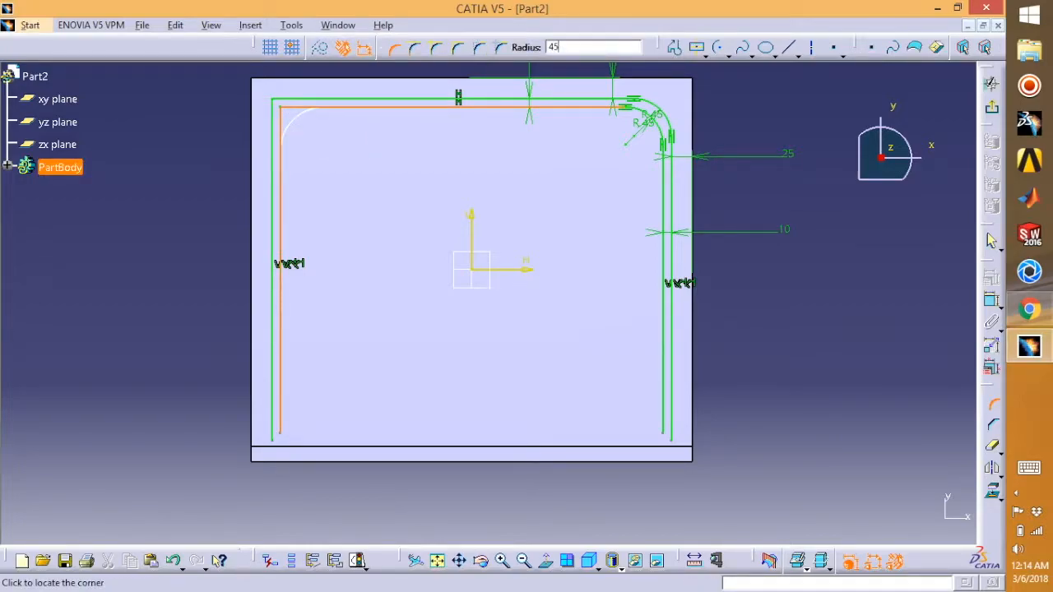
left_click(301, 135)
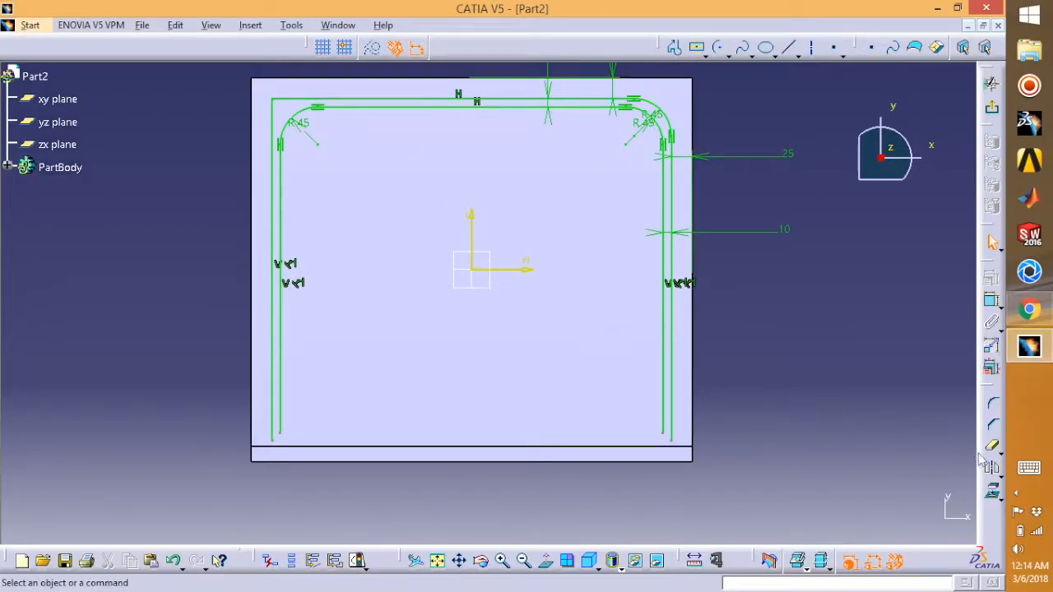
- Round the outer profile's upper-left corner with a 45 mm radius
left_click(993, 405)
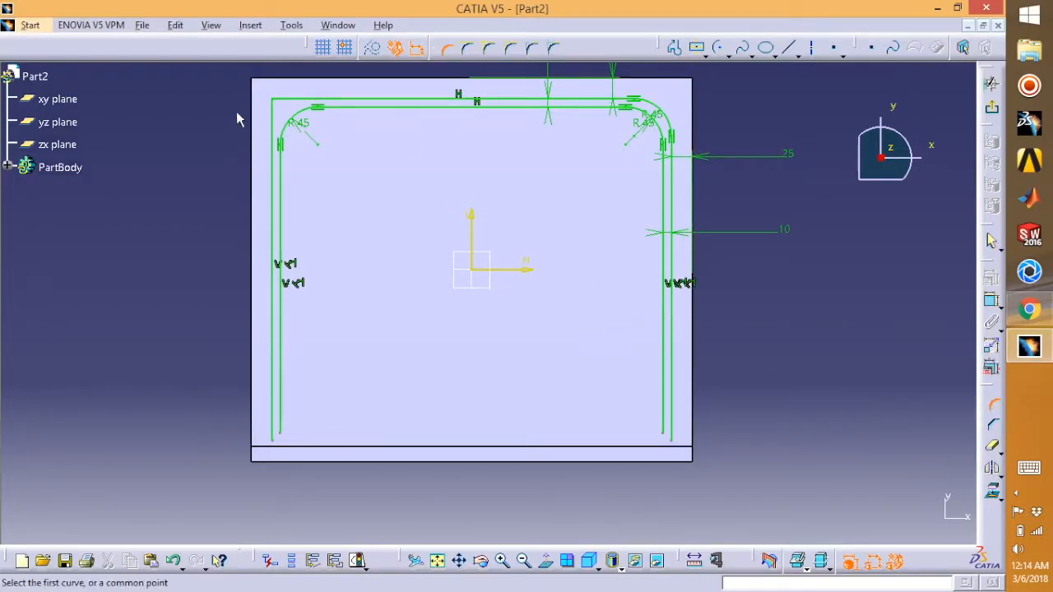
left_click(278, 115)
left_click(285, 115)
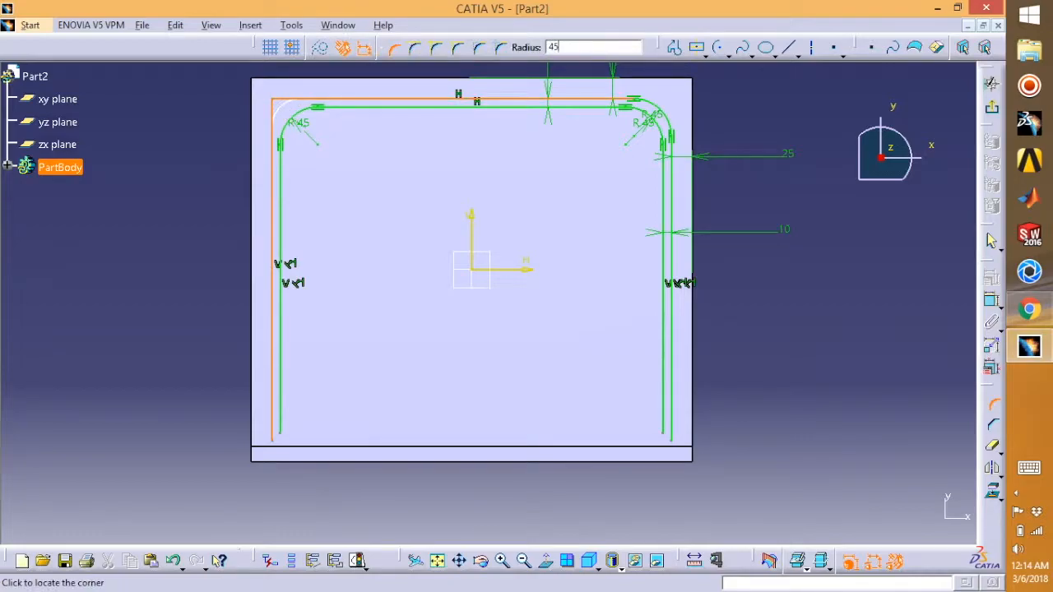
left_click(287, 116)
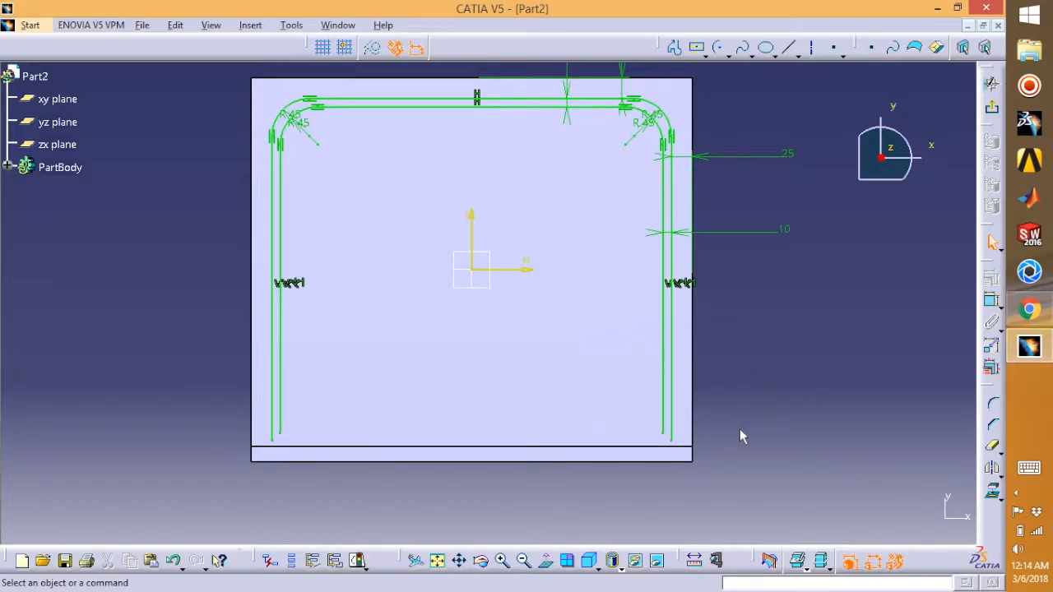
- Constrain the lower end of the inner profile's right vertical line to 57.5 mm from the board's lower edge
left_click(664, 431)
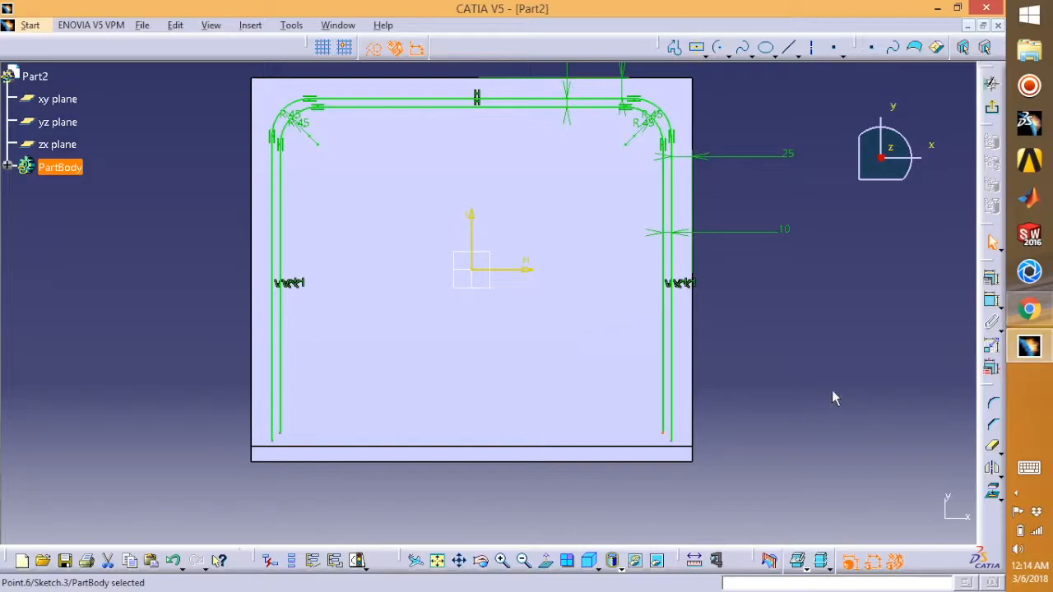
left_click(992, 300)
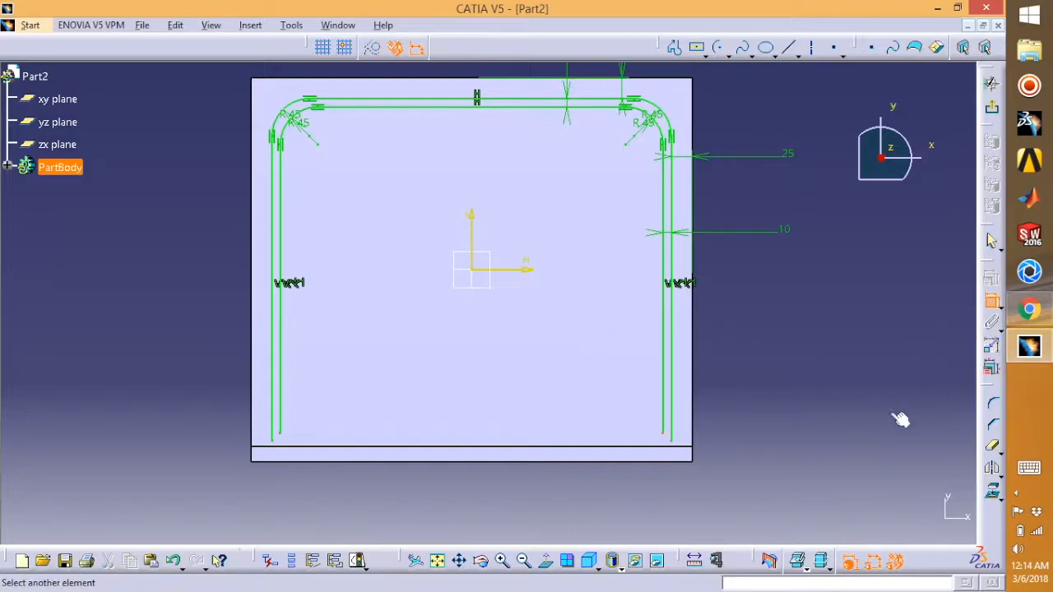
left_click(689, 461)
left_click(731, 445)
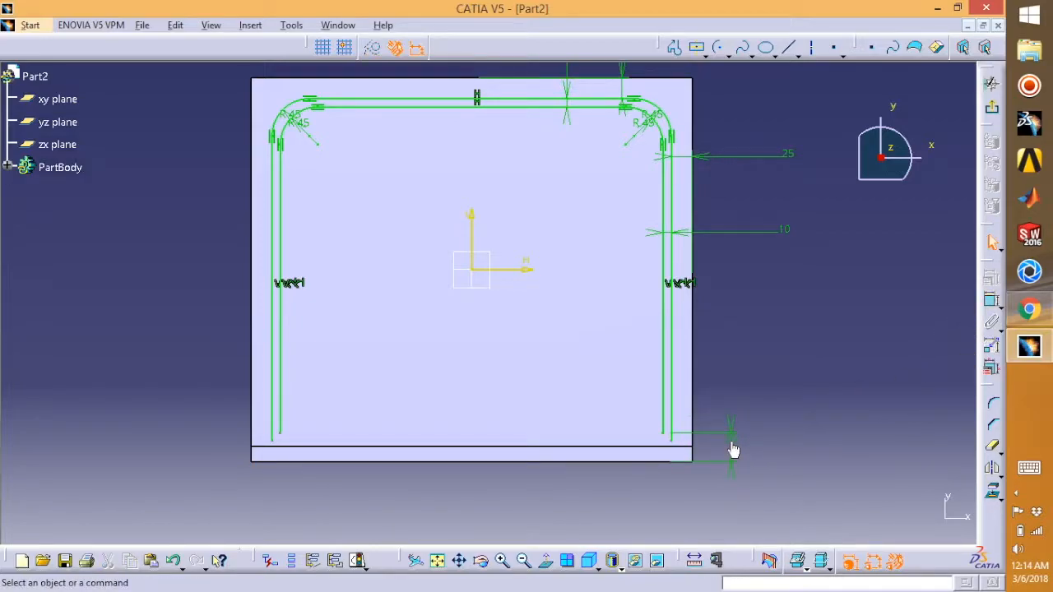
double_click(731, 437)
type("57.5")
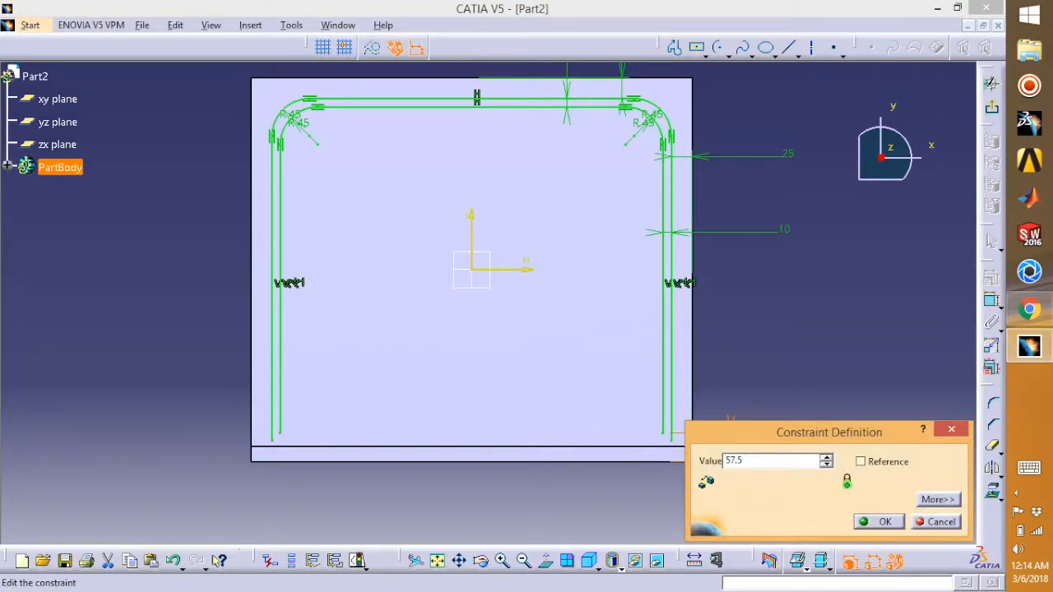
key("Return")
left_click(864, 451)
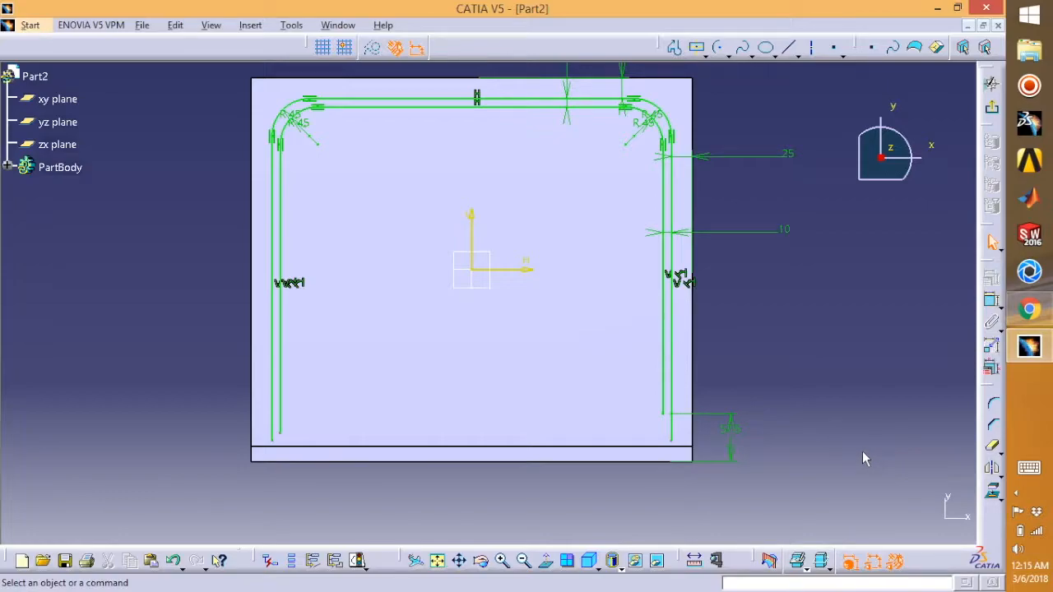
- Constrain the lower end of the outer profile's right vertical line to 57.5 mm from the board's lower edge
left_click(681, 445)
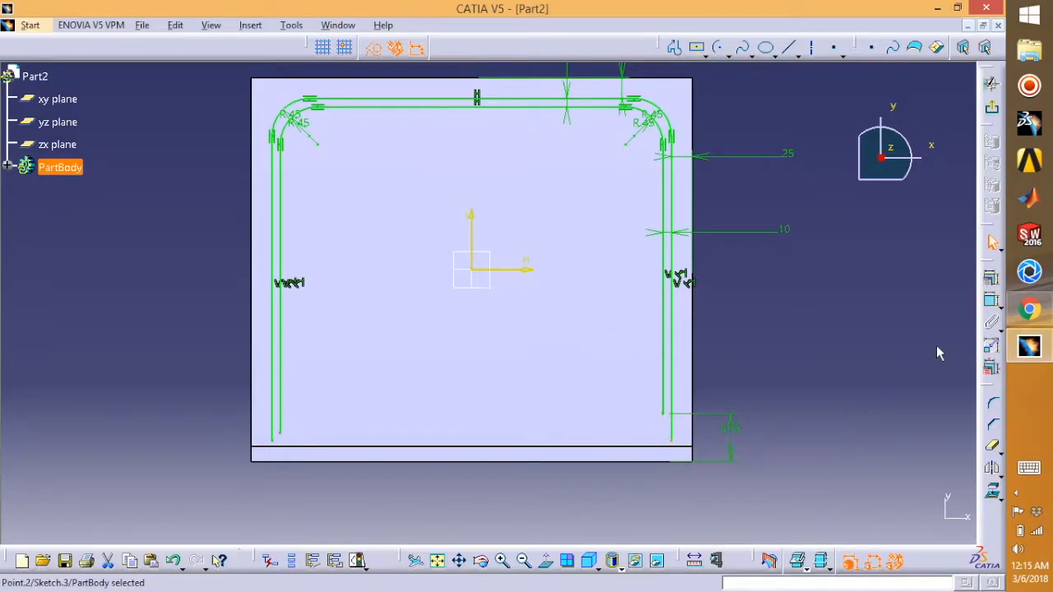
left_click(991, 301)
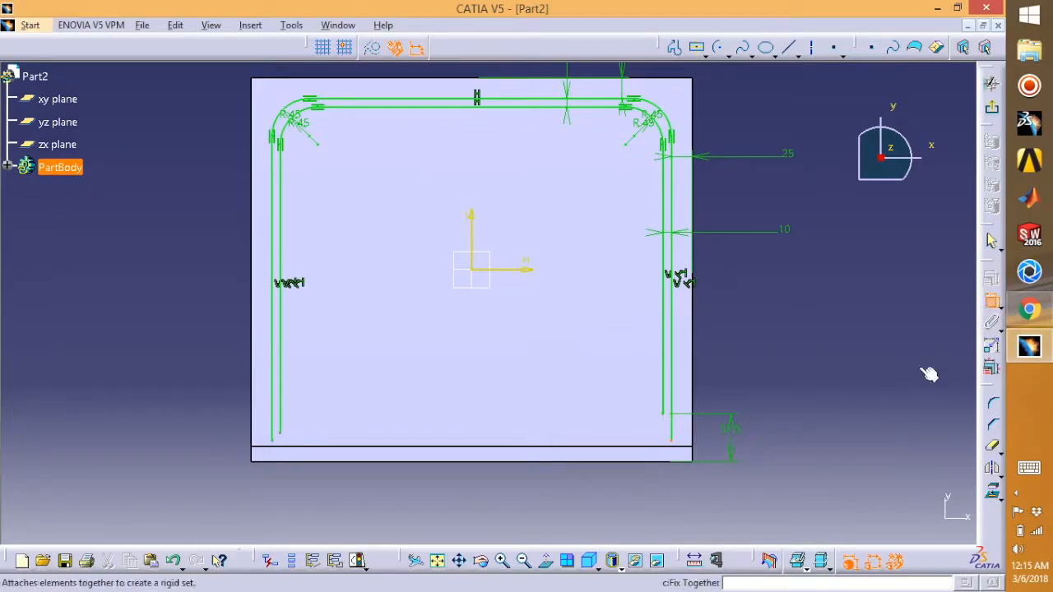
left_click(666, 463)
left_click(779, 424)
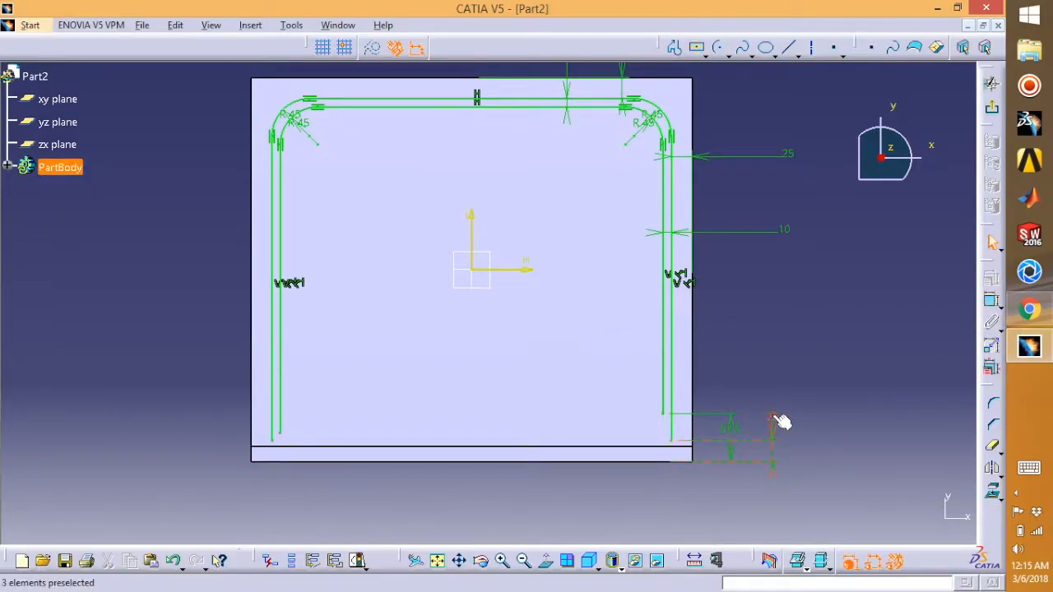
double_click(775, 421)
type("5")
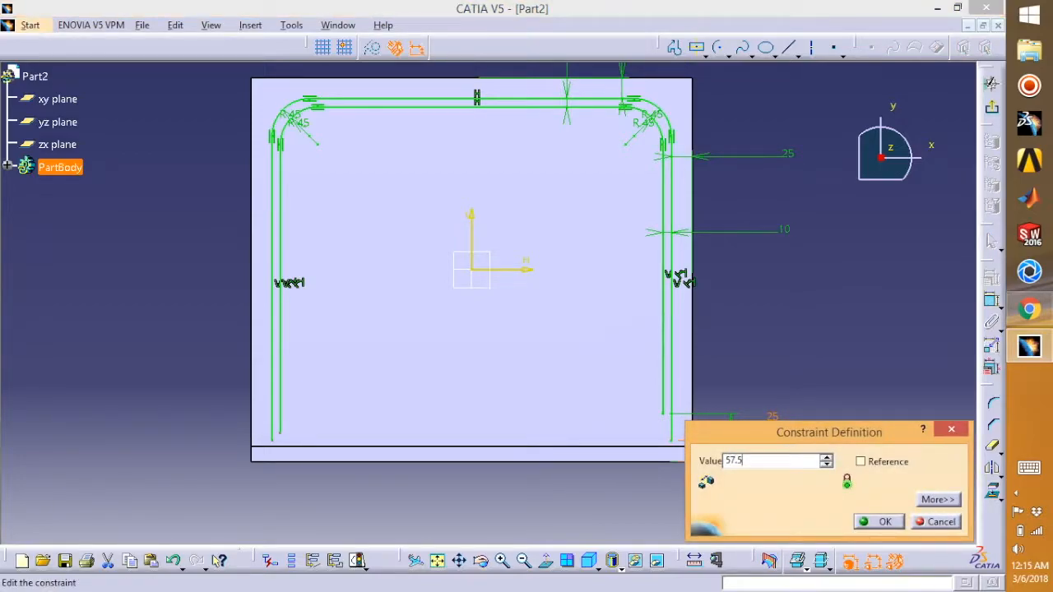
type("7.5")
key("Return")
left_click(849, 409)
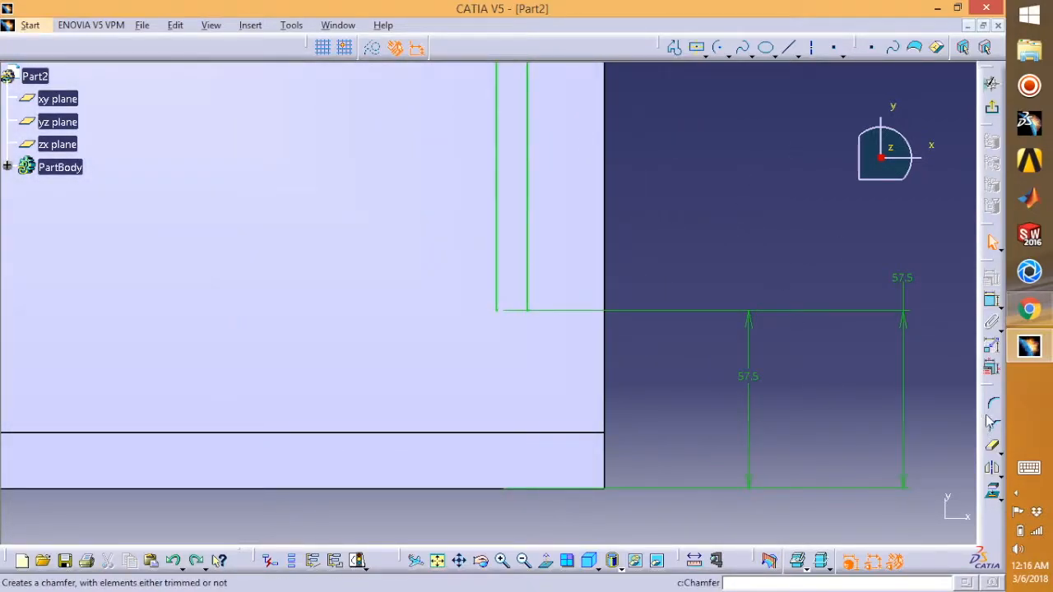
- Close the lower end of the right groove leg with a 5 mm radius corner between its two vertical lines
left_click(994, 412)
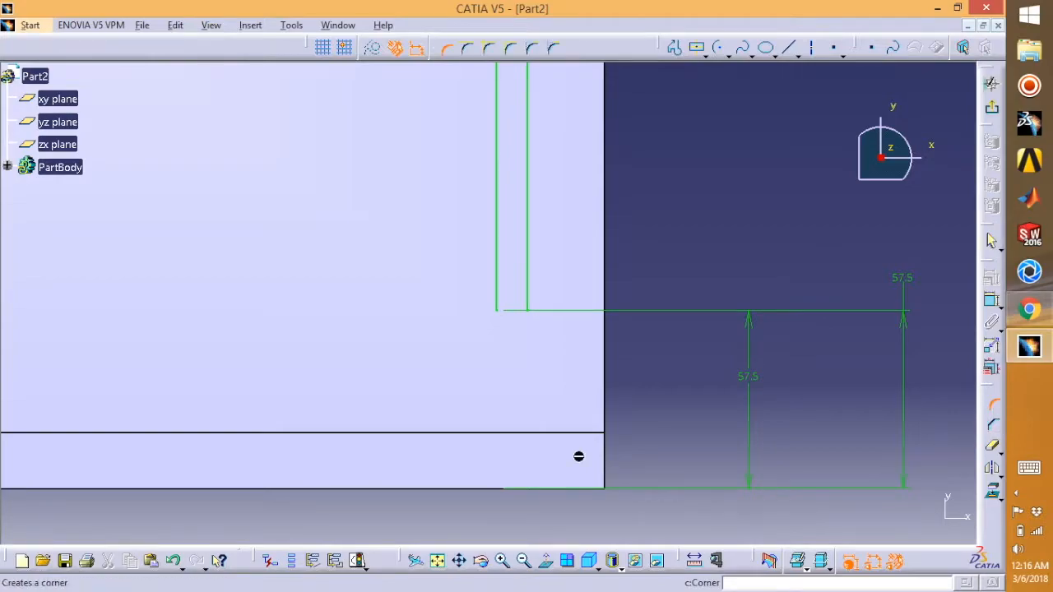
left_click(500, 306)
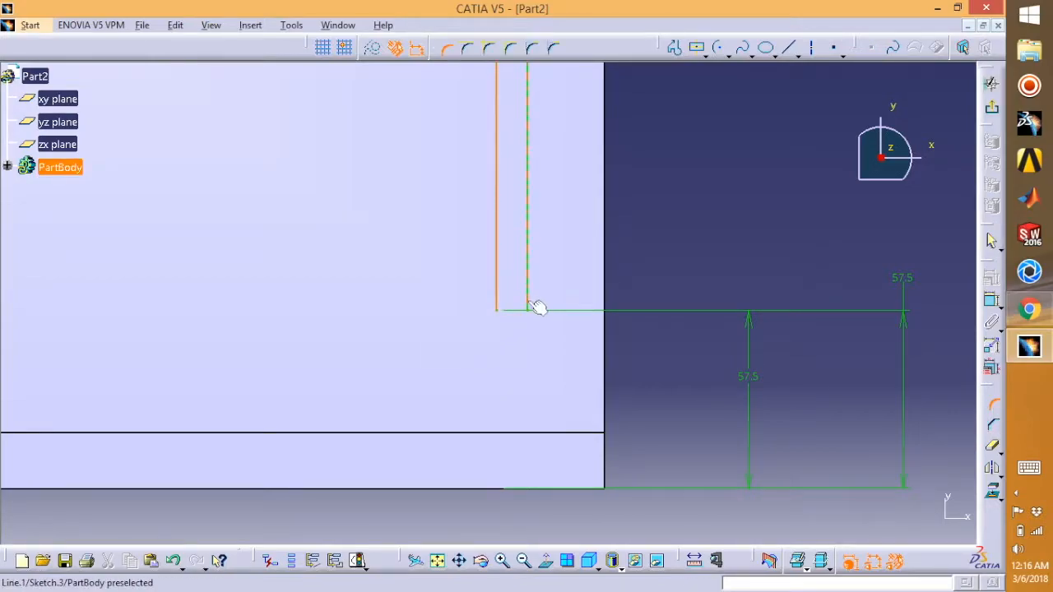
left_click(528, 303)
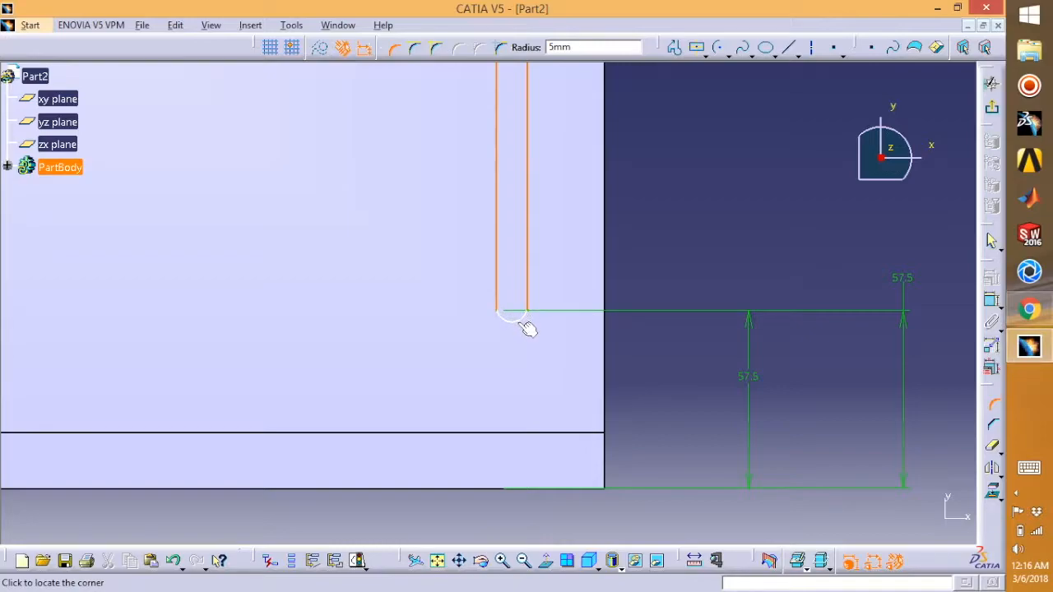
left_click(528, 328)
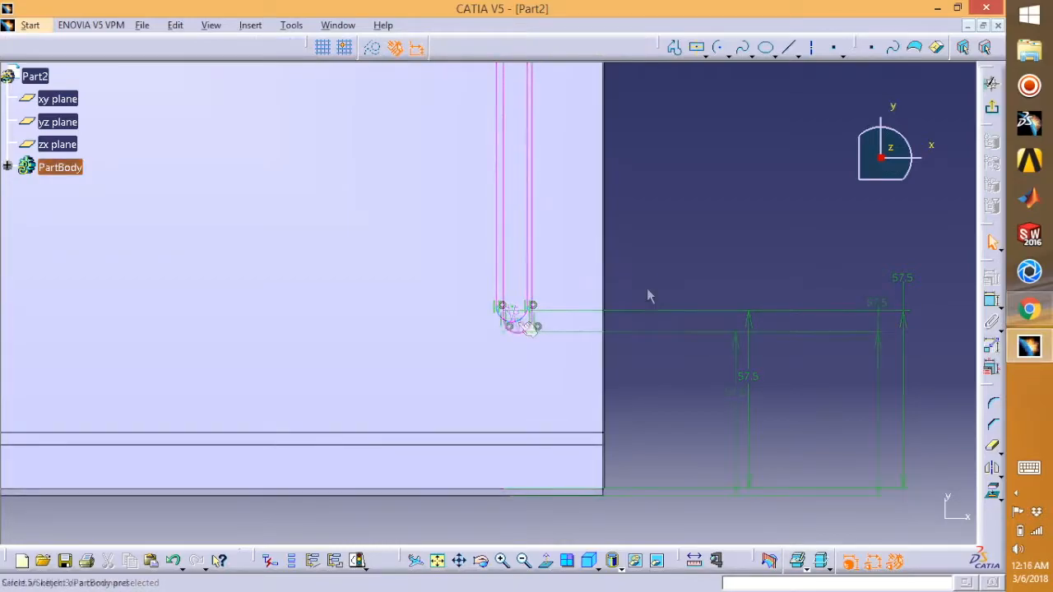
- Delete the 10 mm spacing dimension between the two vertical lines of the right groove leg
middle_click_drag(636, 285, 597, 485)
middle_click_drag(604, 255, 578, 476)
left_click(825, 199)
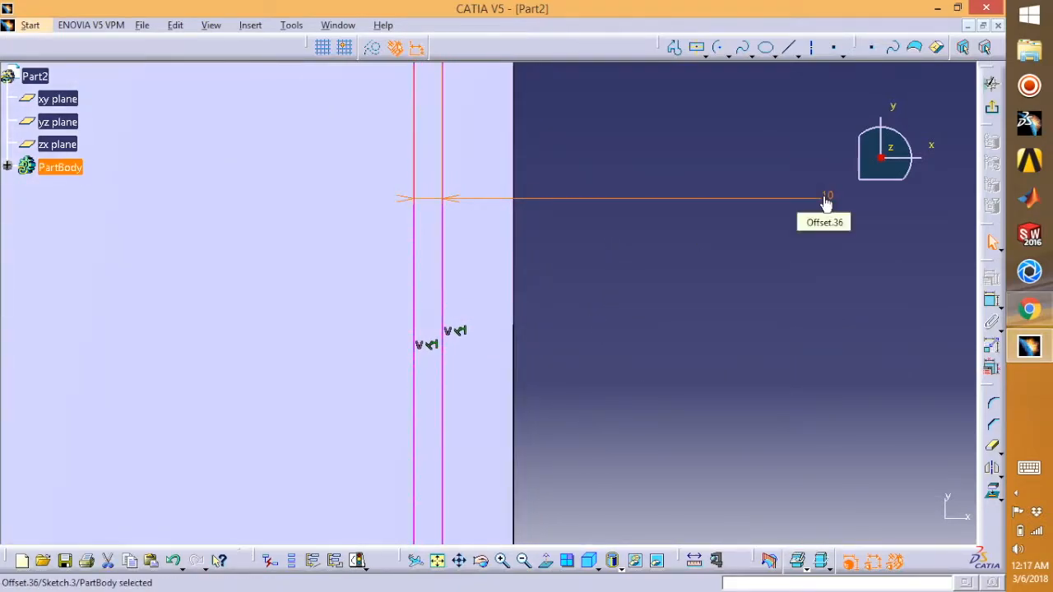
key("Delete")
- Mirror the right groove leg's rounded end about the sketch's vertical axis onto the left leg
mouse_move(519, 411)
middle_mouse_down()
mouse_move(565, 395)
mouse_move(593, 500)
mouse_move(641, 407)
middle_mouse_up()
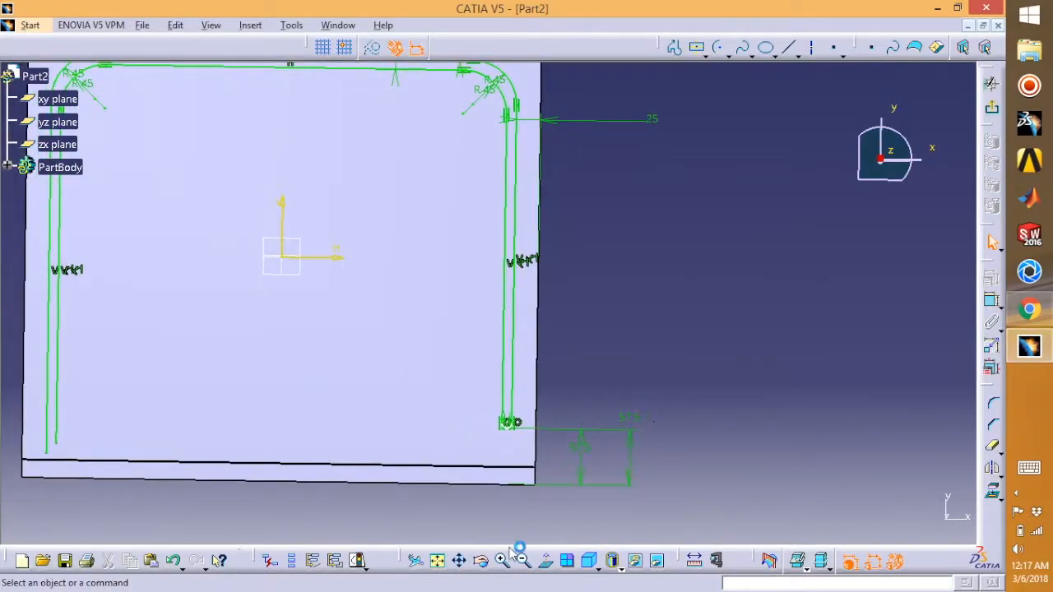
left_click(545, 560)
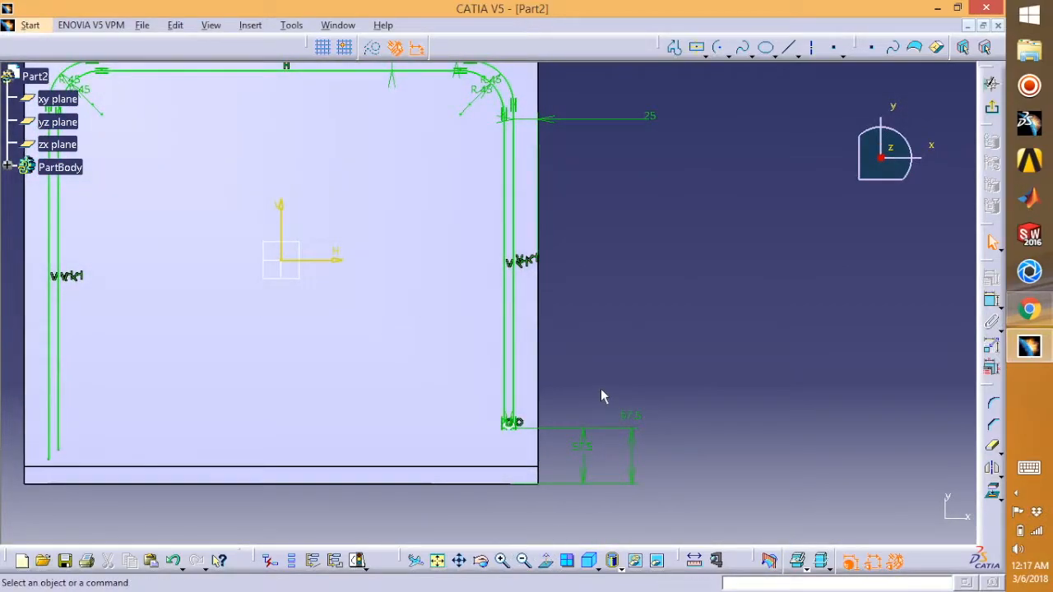
mouse_move(602, 388)
middle_mouse_down()
mouse_move(621, 273)
mouse_move(692, 352)
mouse_move(696, 270)
mouse_move(684, 178)
mouse_move(696, 129)
middle_mouse_up()
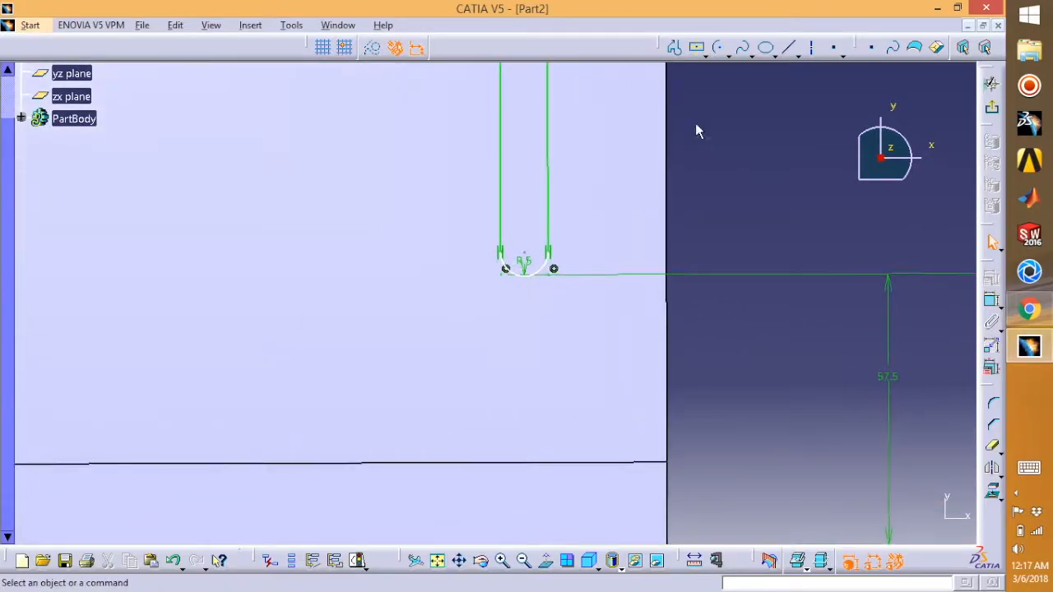
left_click(545, 560)
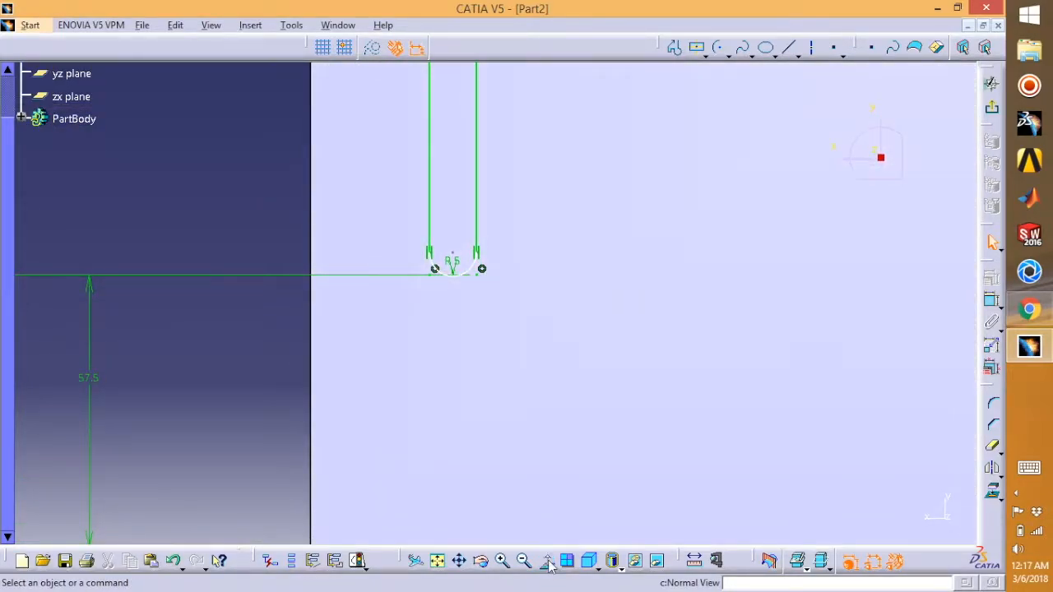
left_click(547, 560)
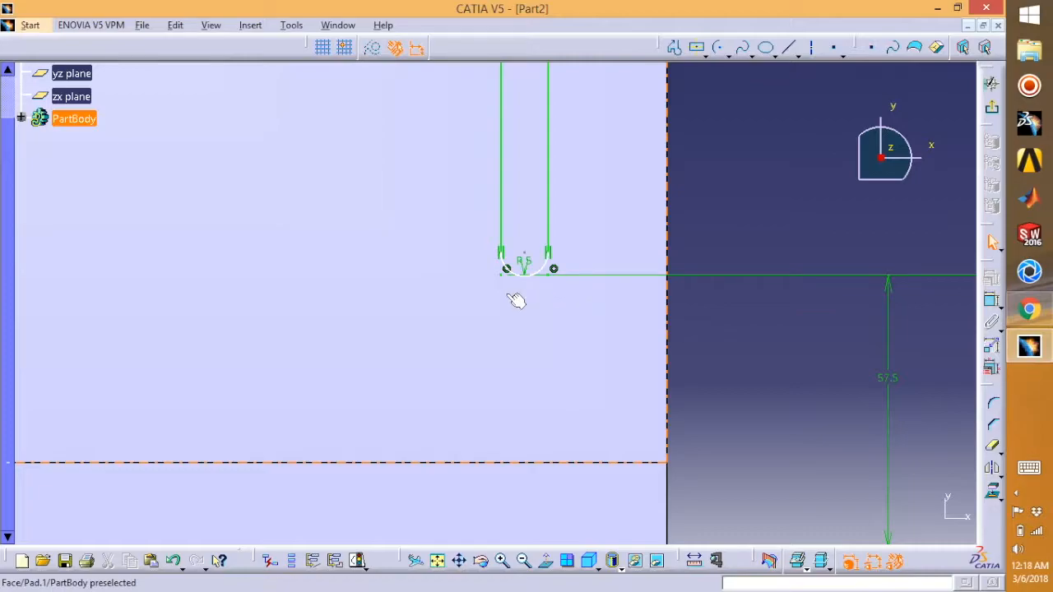
left_click(536, 280)
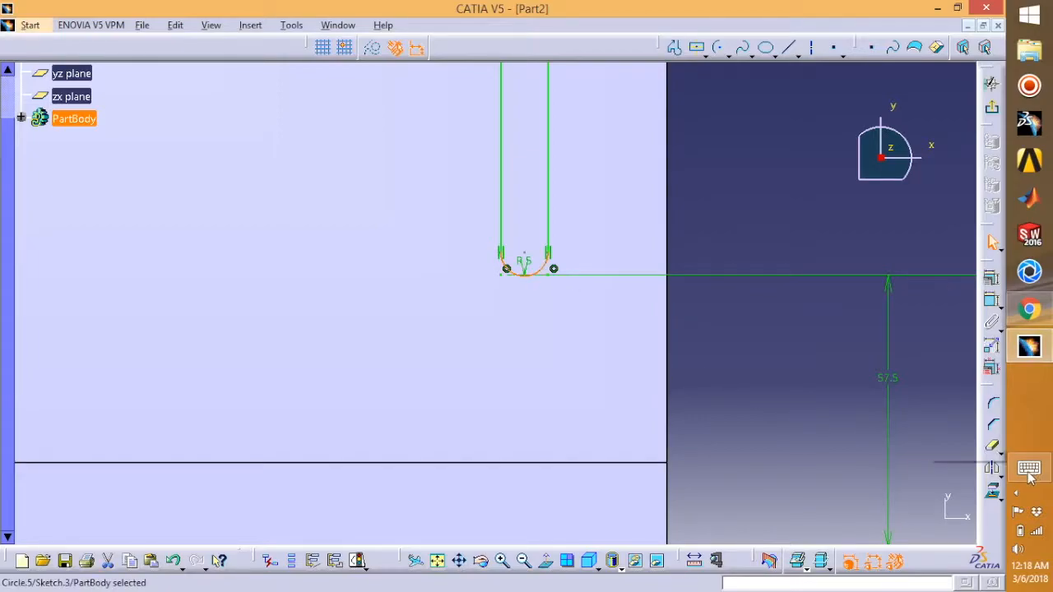
left_click(992, 467)
mouse_move(369, 318)
middle_mouse_down()
mouse_move(391, 366)
mouse_move(391, 411)
middle_mouse_up()
middle_click_drag(296, 281, 571, 327)
middle_click_drag(409, 233, 435, 374)
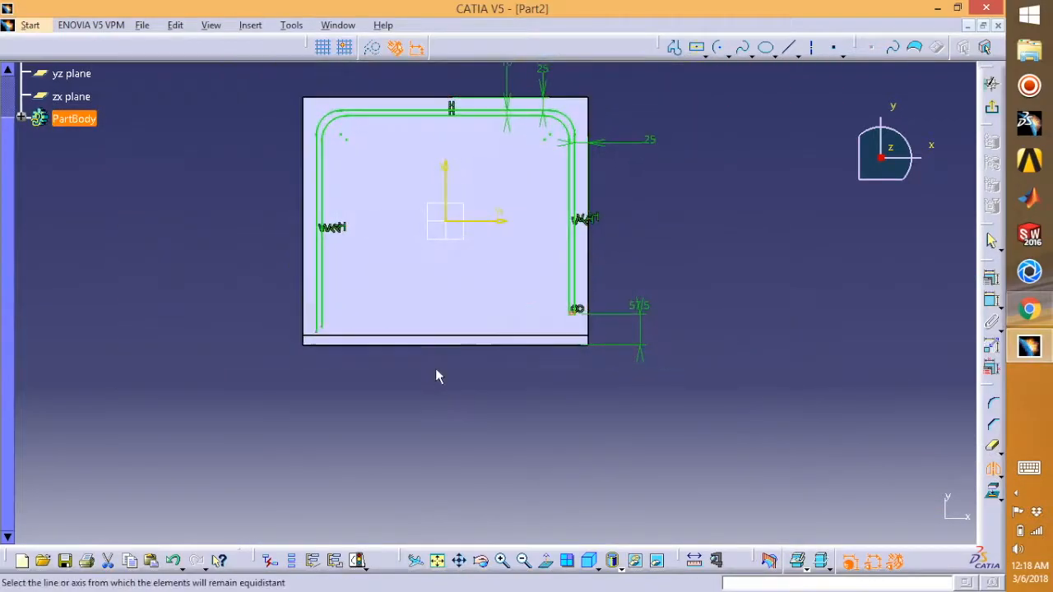
left_click(449, 202)
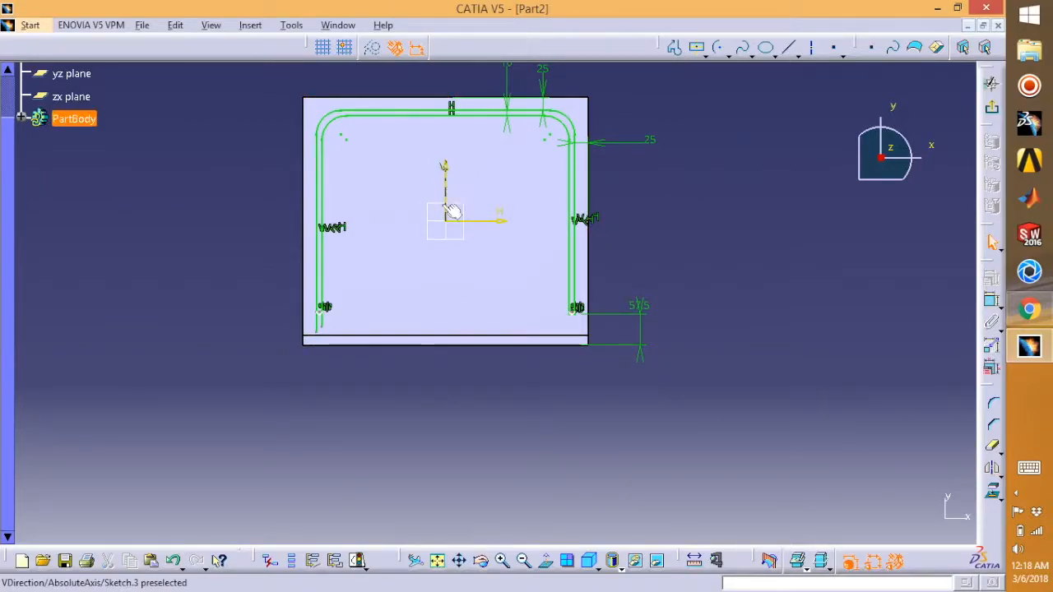
- Trim off both vertical line ends that extend below the mirrored arc on the left groove leg with Quick Trim
mouse_move(407, 388)
middle_mouse_down()
mouse_move(380, 258)
mouse_move(678, 304)
mouse_move(565, 310)
mouse_move(569, 231)
mouse_move(543, 261)
mouse_move(550, 210)
middle_mouse_up()
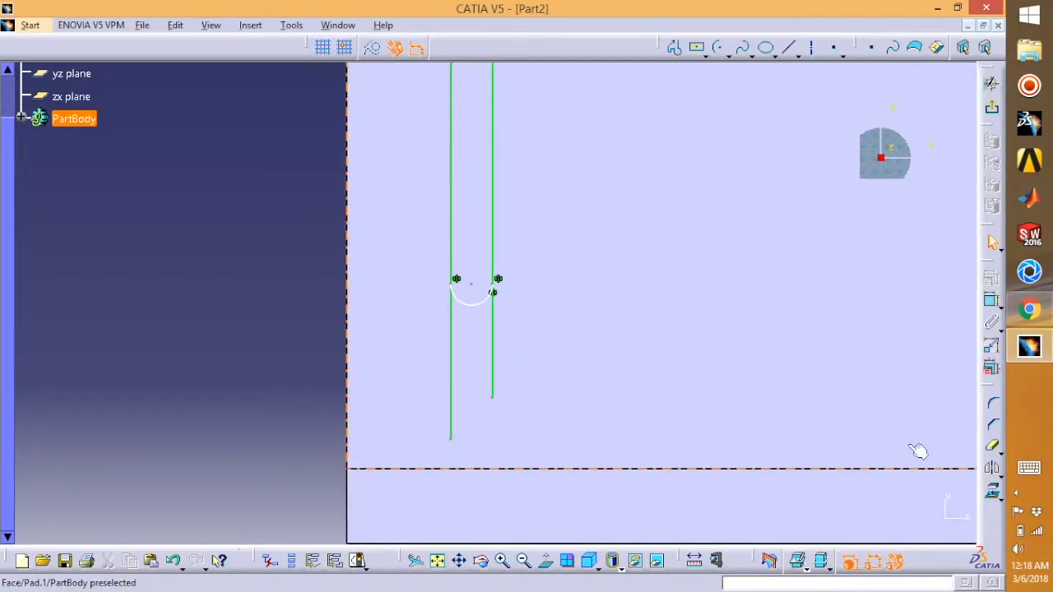
left_click(993, 447)
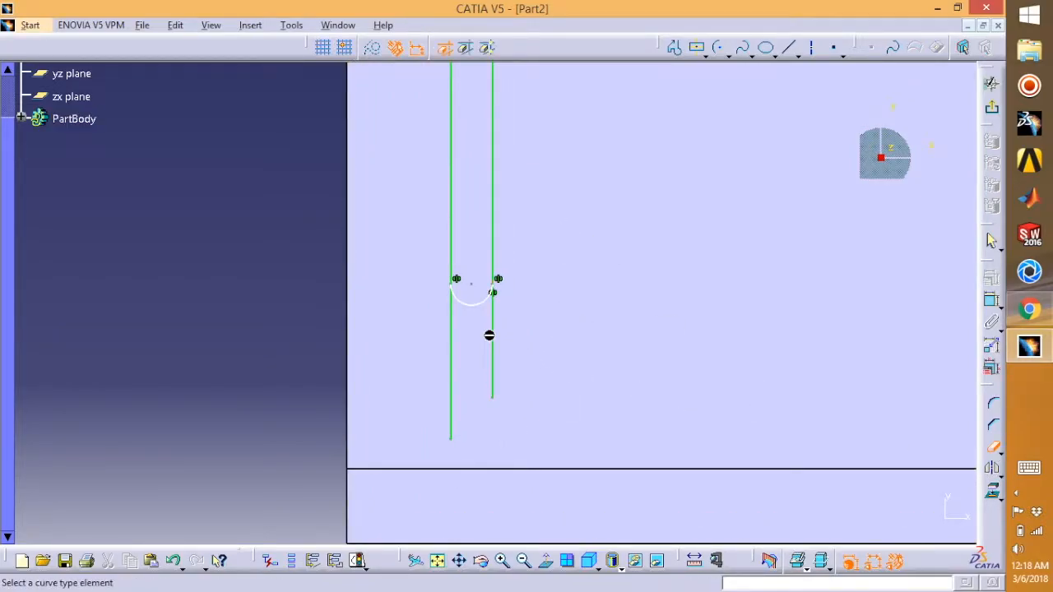
left_click(493, 337)
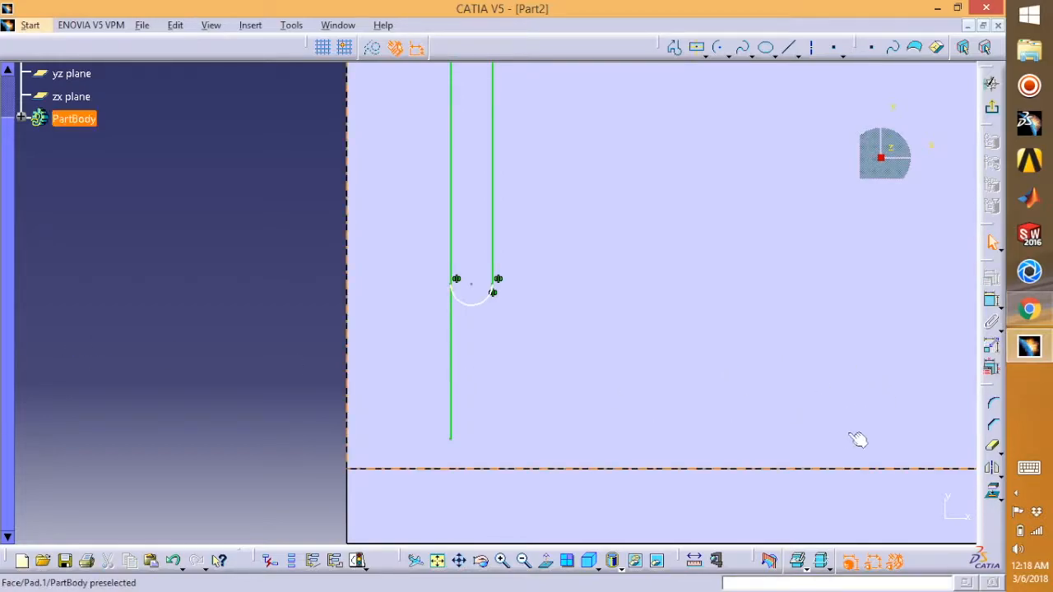
left_click(993, 452)
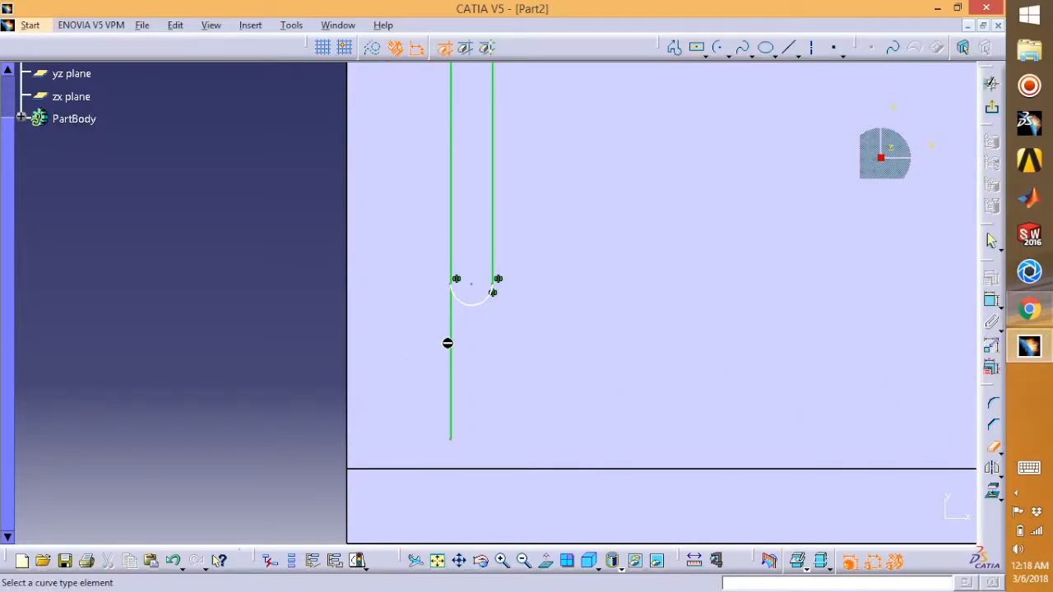
left_click(451, 348)
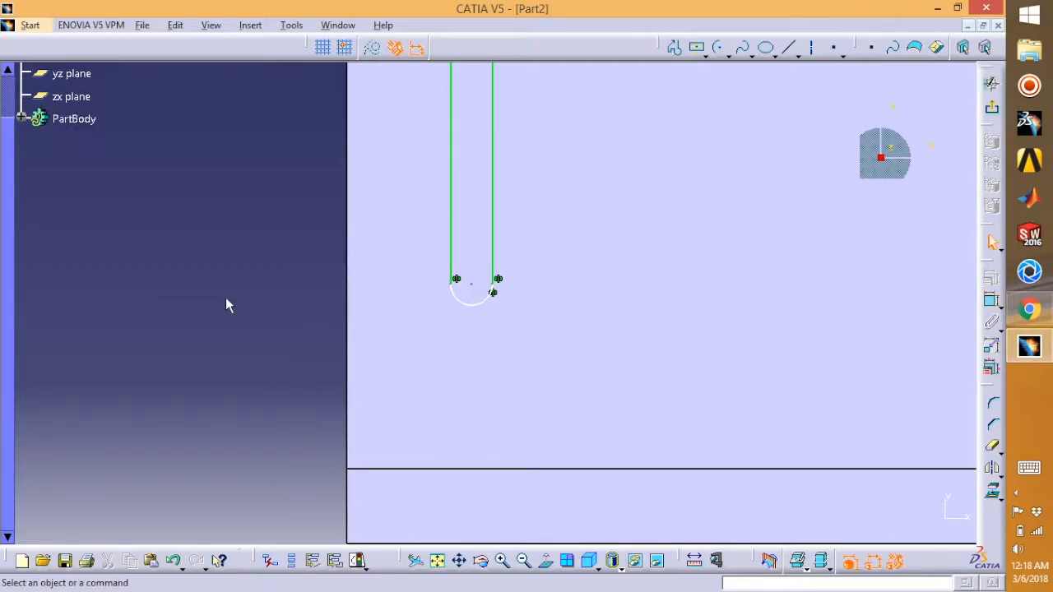
- Constrain the centre of the right groove leg's end arc at 57.5 mm from the board's lower edge
left_click(483, 290)
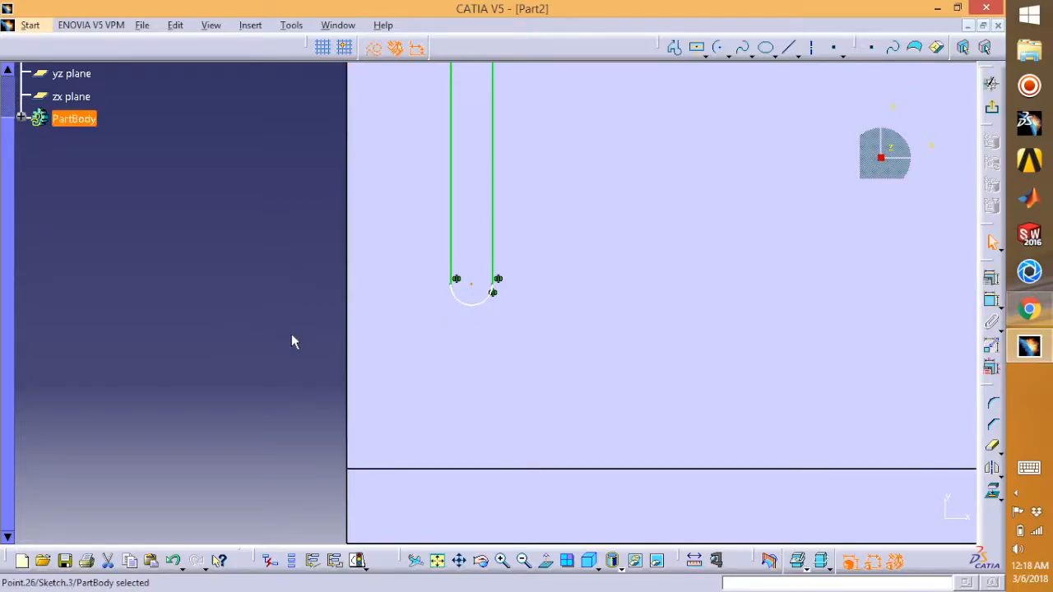
left_click(284, 323)
middle_click_drag(284, 323, 5, 328)
middle_click_drag(874, 345, 282, 351)
mouse_move(795, 349)
middle_mouse_down()
mouse_move(163, 323)
mouse_move(530, 345)
mouse_move(375, 344)
middle_mouse_up()
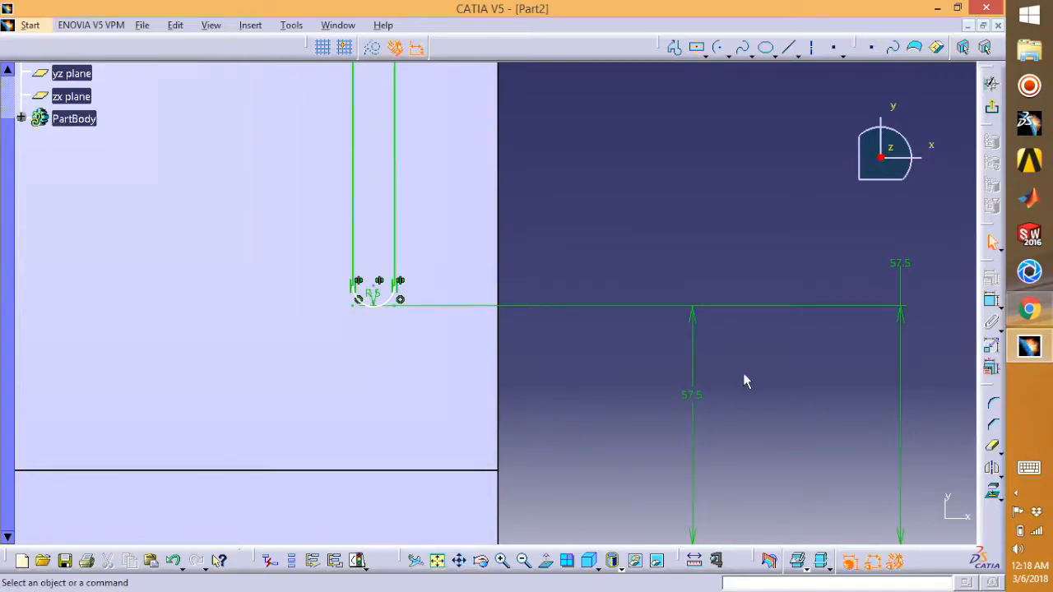
left_click(373, 286)
middle_click_drag(639, 409, 623, 296)
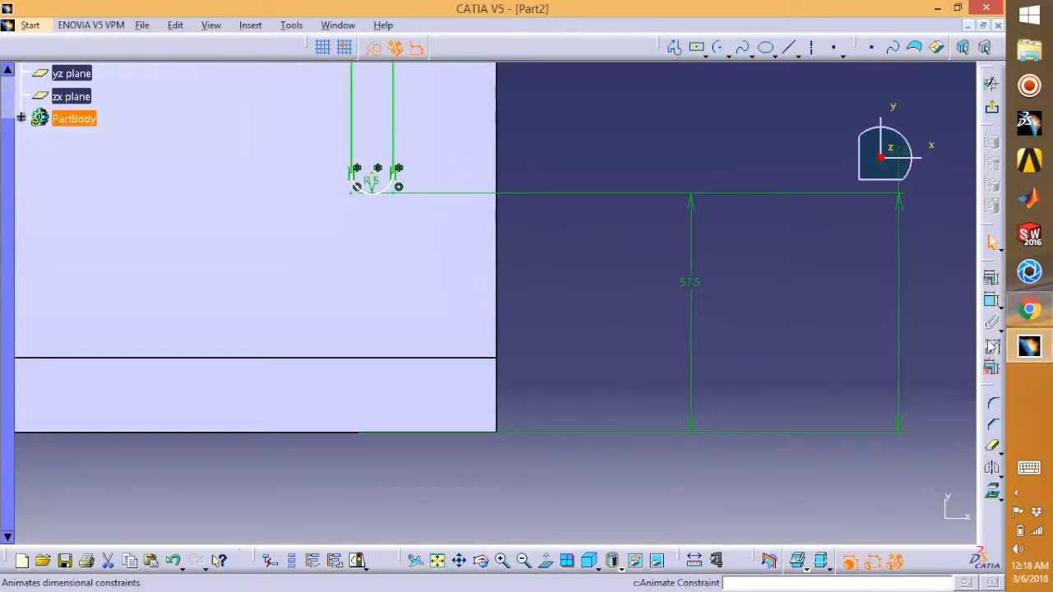
left_click(992, 302)
left_click(350, 434)
left_click(561, 328)
double_click(561, 329)
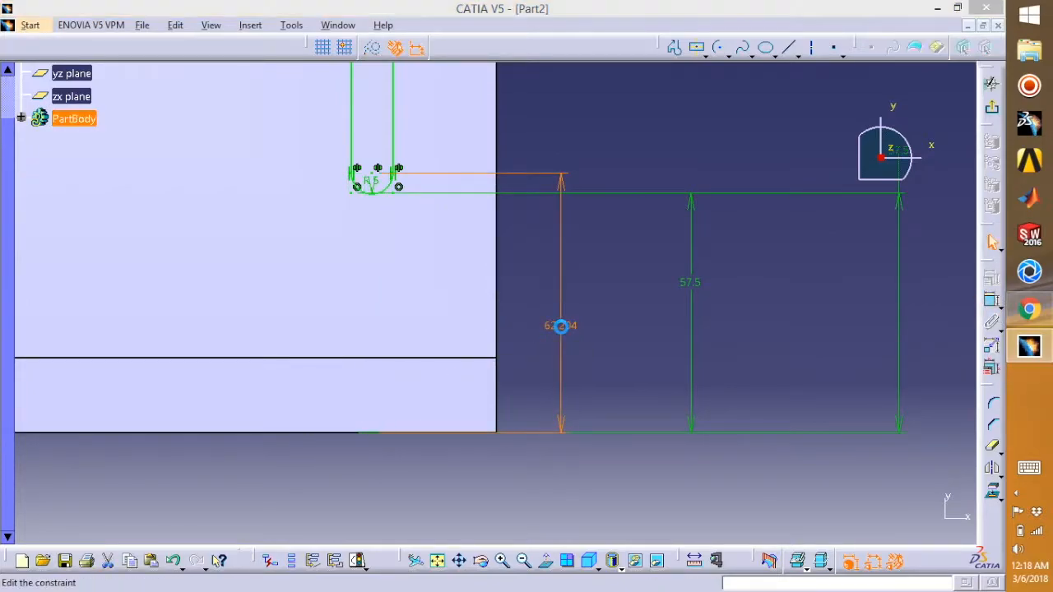
type("57.5")
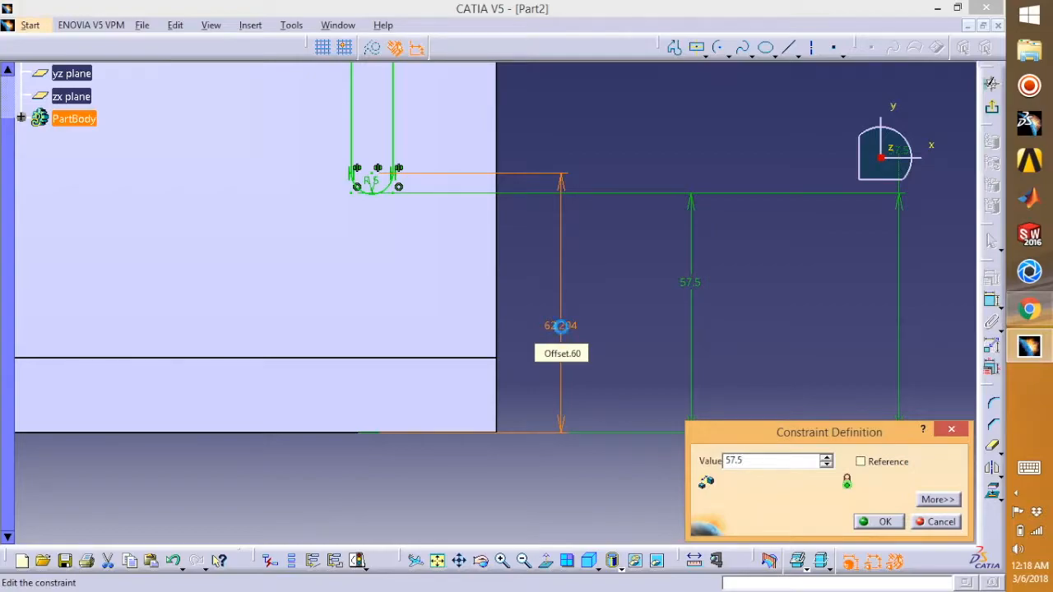
key("Return")
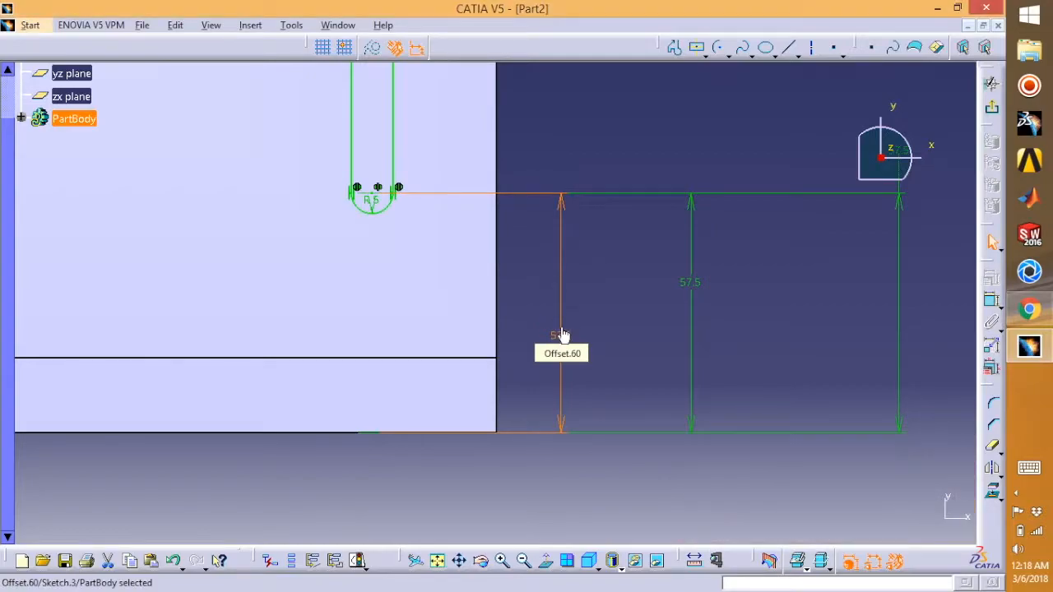
left_click(812, 326)
middle_click_drag(811, 325, 833, 387)
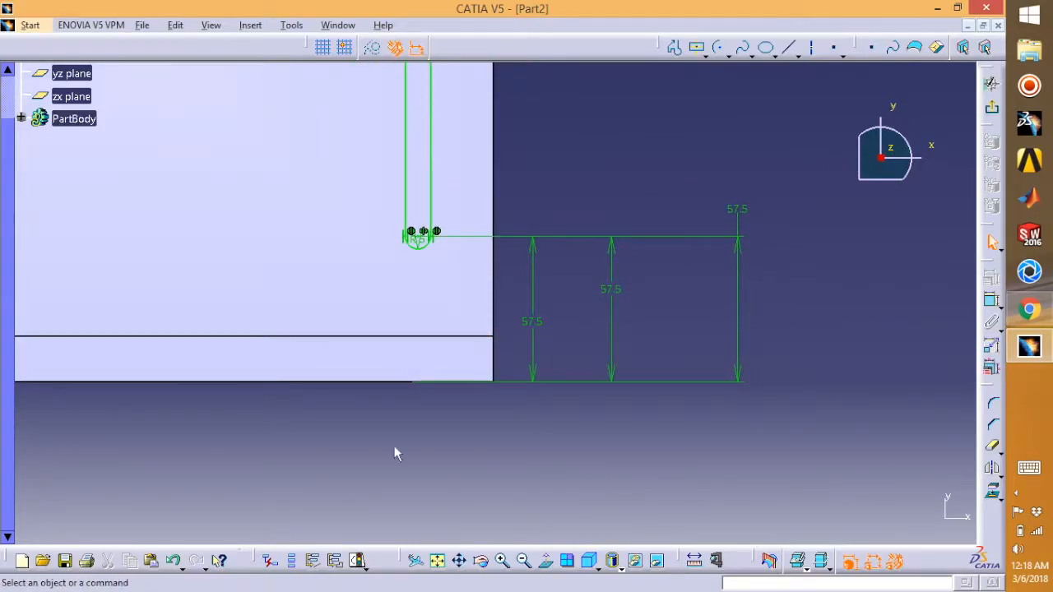
- Finish the groove sketch and return to the solid part
mouse_move(394, 453)
middle_mouse_down()
mouse_move(672, 465)
mouse_move(571, 453)
mouse_move(272, 458)
mouse_move(451, 455)
mouse_move(456, 522)
middle_mouse_up()
left_click(451, 457)
middle_click_drag(563, 368, 438, 445)
middle_click_drag(467, 378, 426, 447)
middle_click_drag(429, 487, 431, 495)
left_click(440, 412)
middle_click_drag(440, 412, 446, 444)
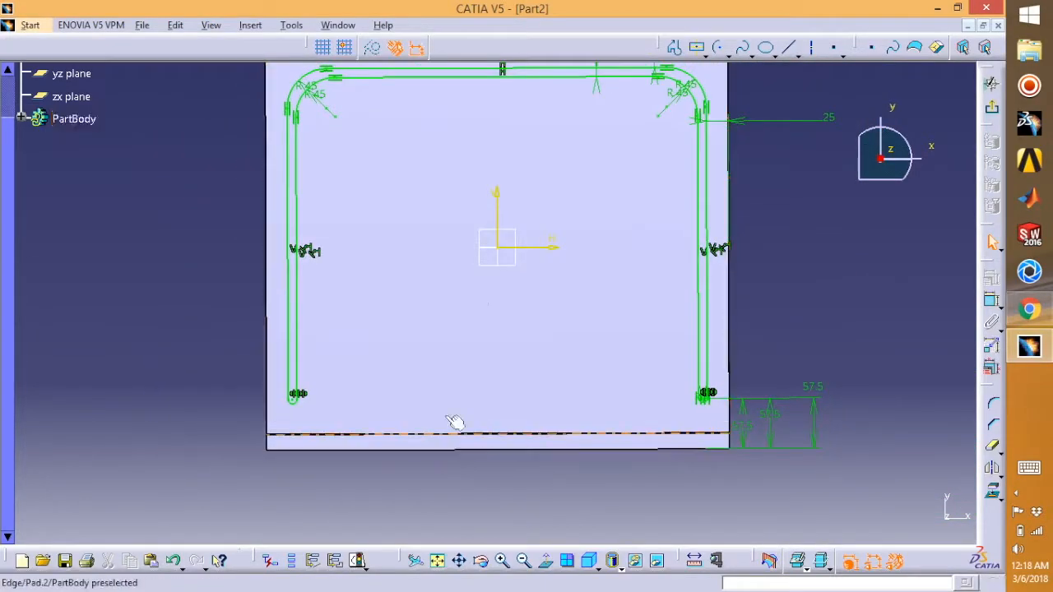
middle_click_drag(474, 370, 471, 395)
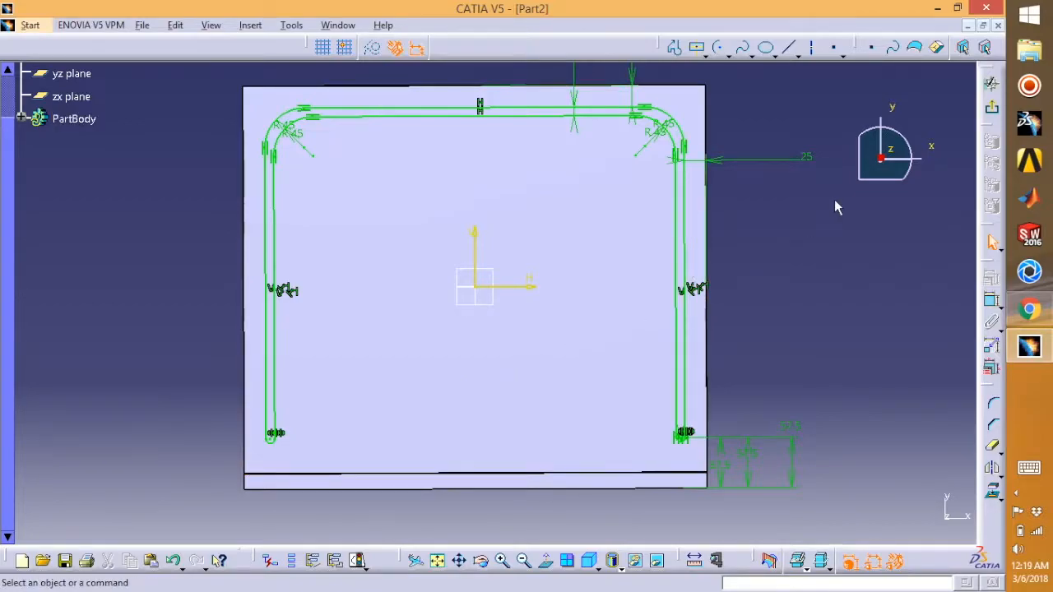
left_click(993, 114)
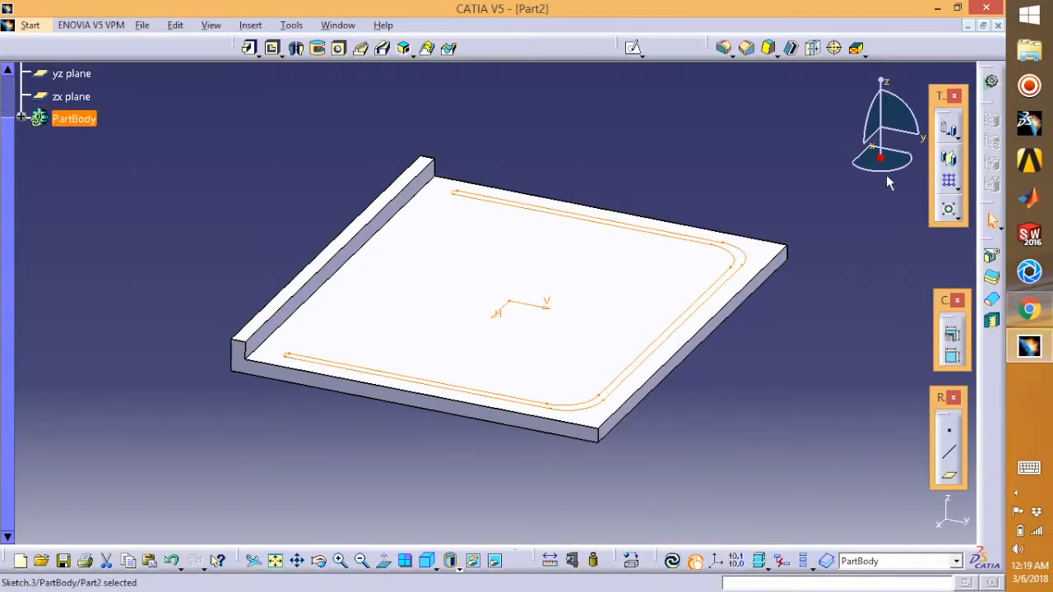
- Cut the groove profile into the board's top face as a 5 mm deep pocket
left_click(274, 50)
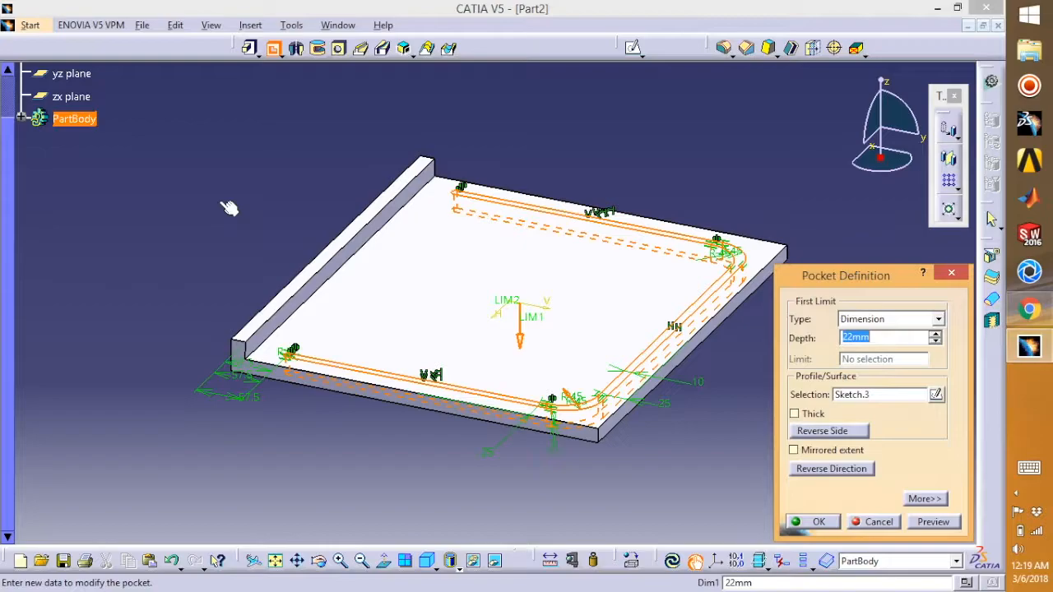
type("5")
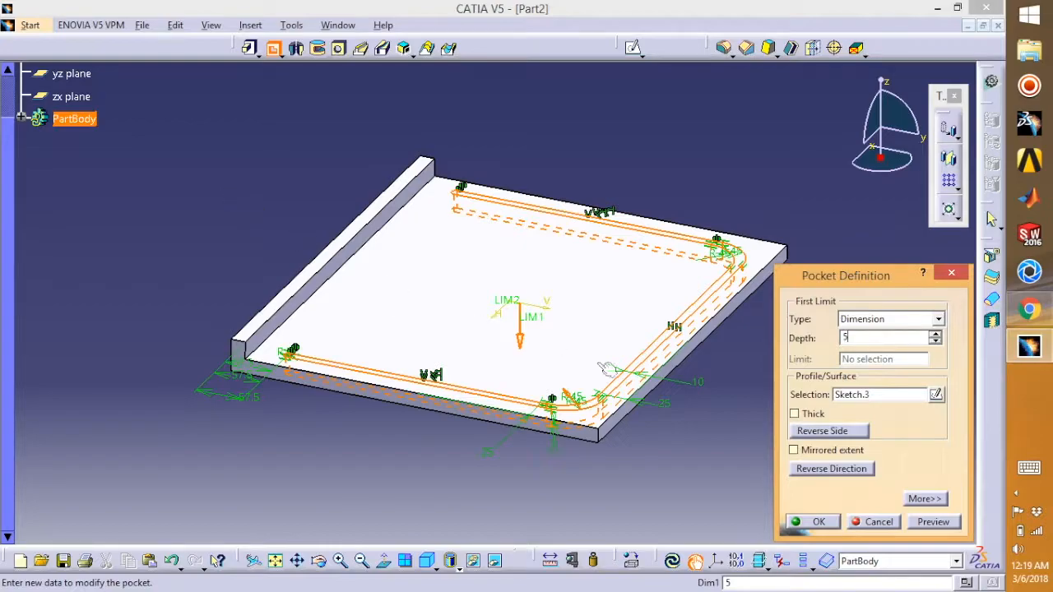
left_click(932, 523)
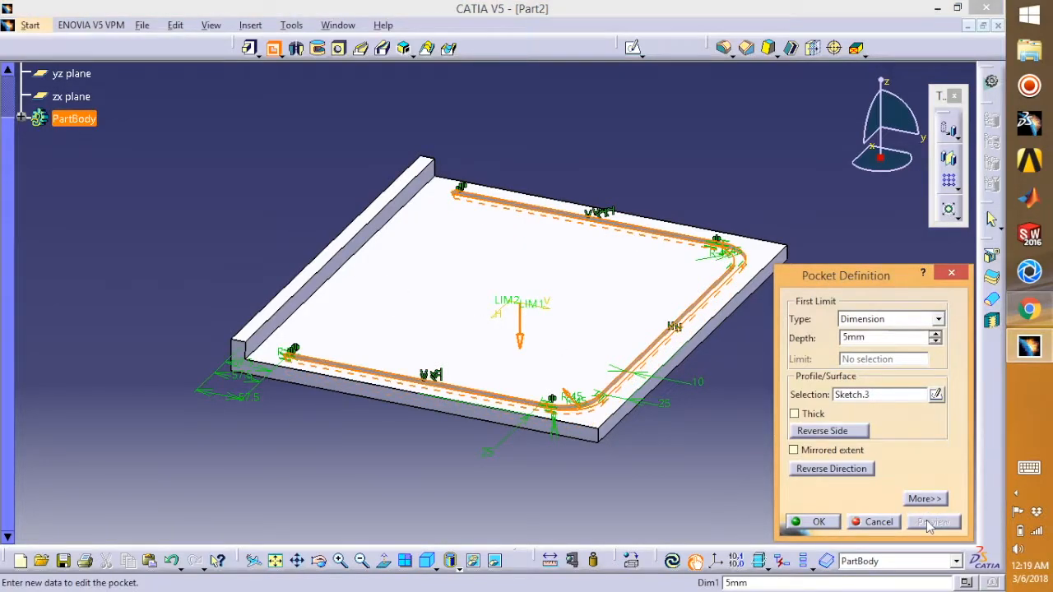
left_click(827, 525)
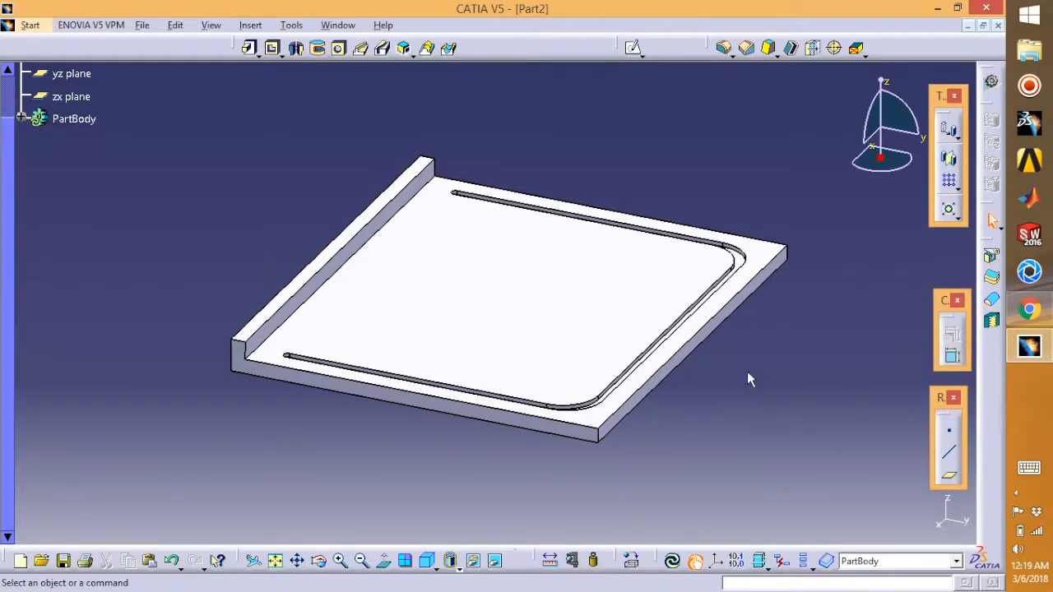
- Round the bottom of the groove along its whole length with a 5 mm edge fillet
middle_click_drag(594, 163, 593, 218)
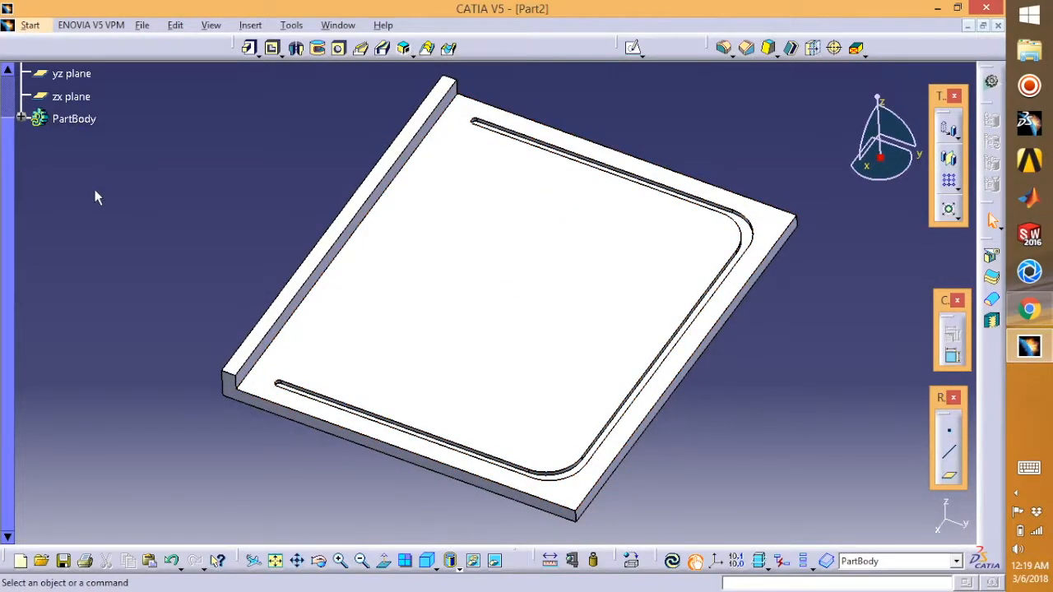
left_click(722, 50)
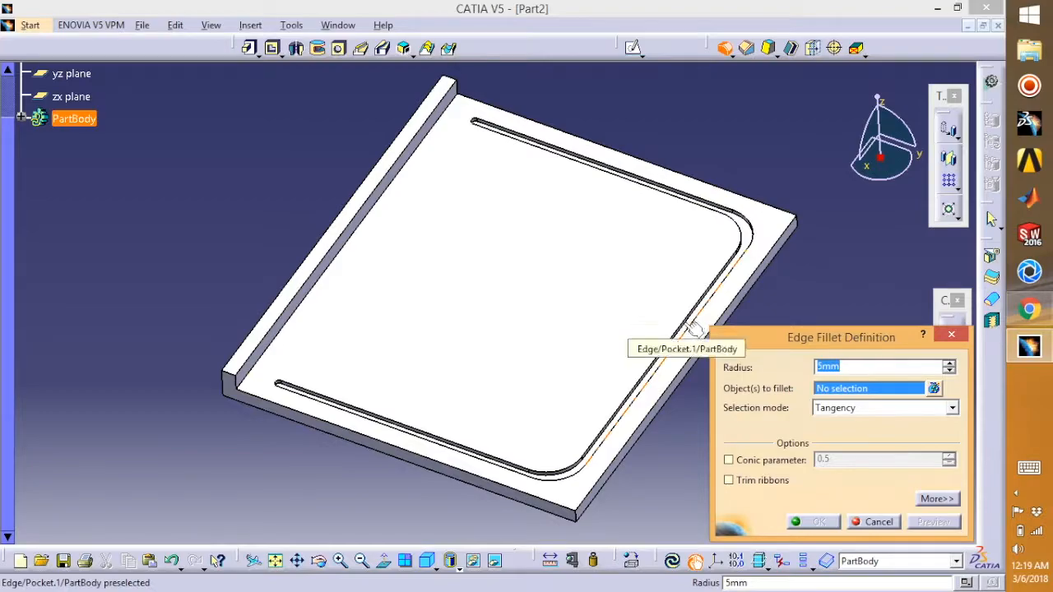
middle_click_drag(699, 329, 658, 263)
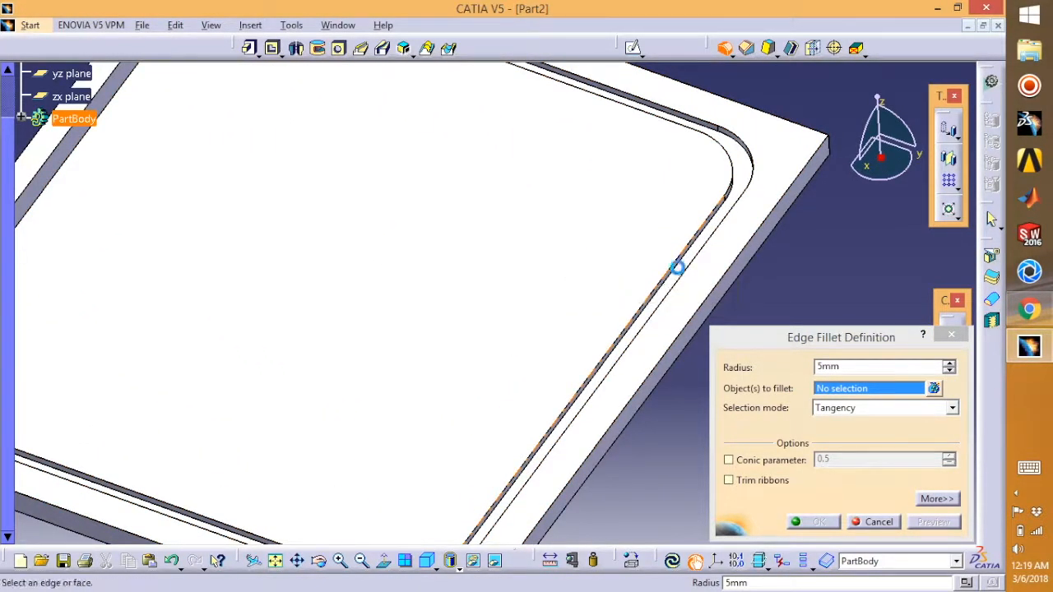
left_click(683, 270)
middle_click_drag(510, 222, 659, 272)
left_click(652, 258)
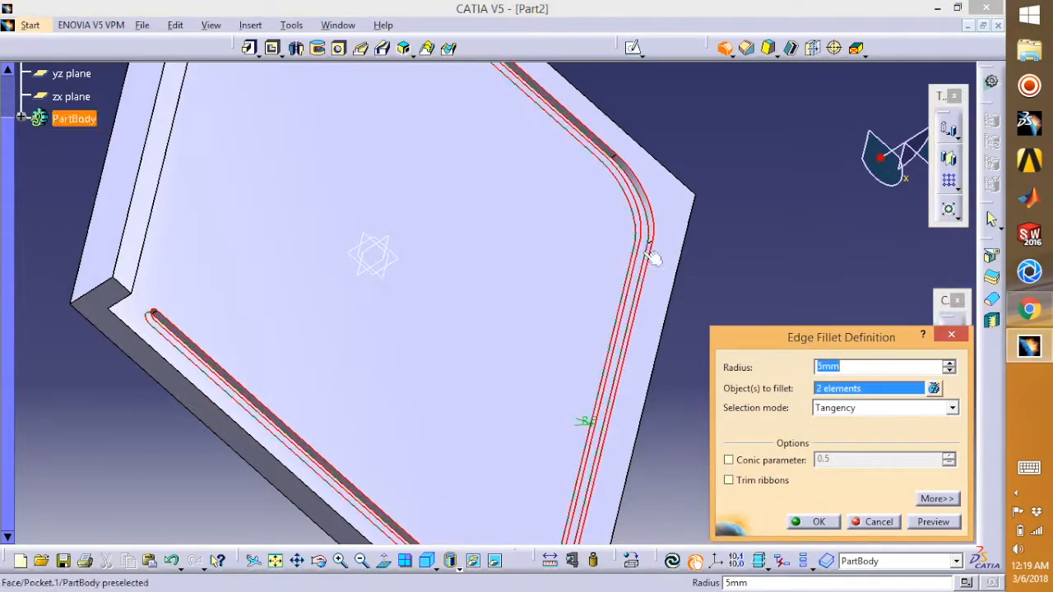
left_click(813, 521)
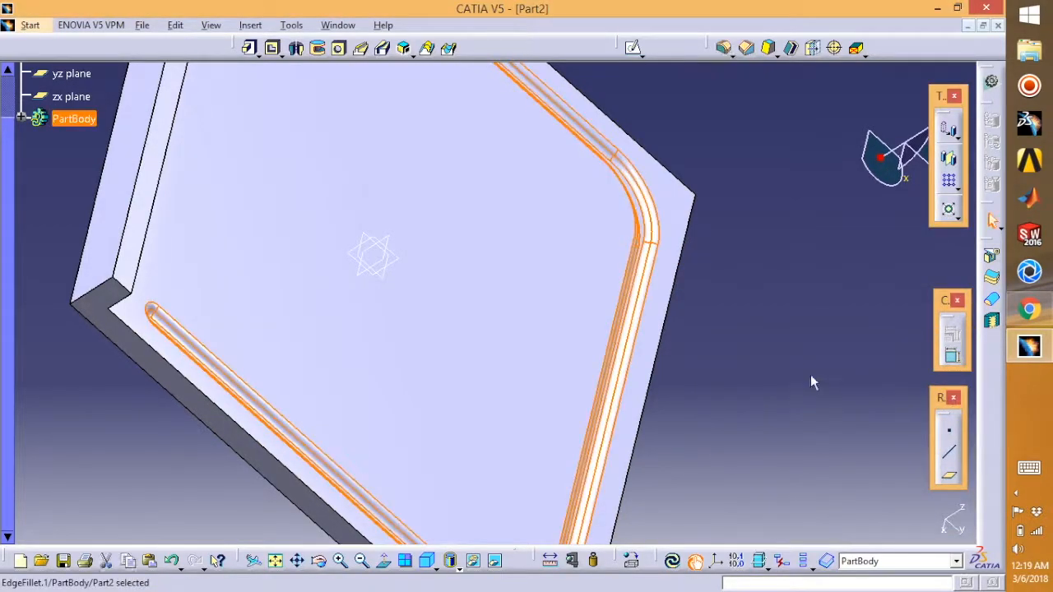
middle_click_drag(790, 318, 661, 291)
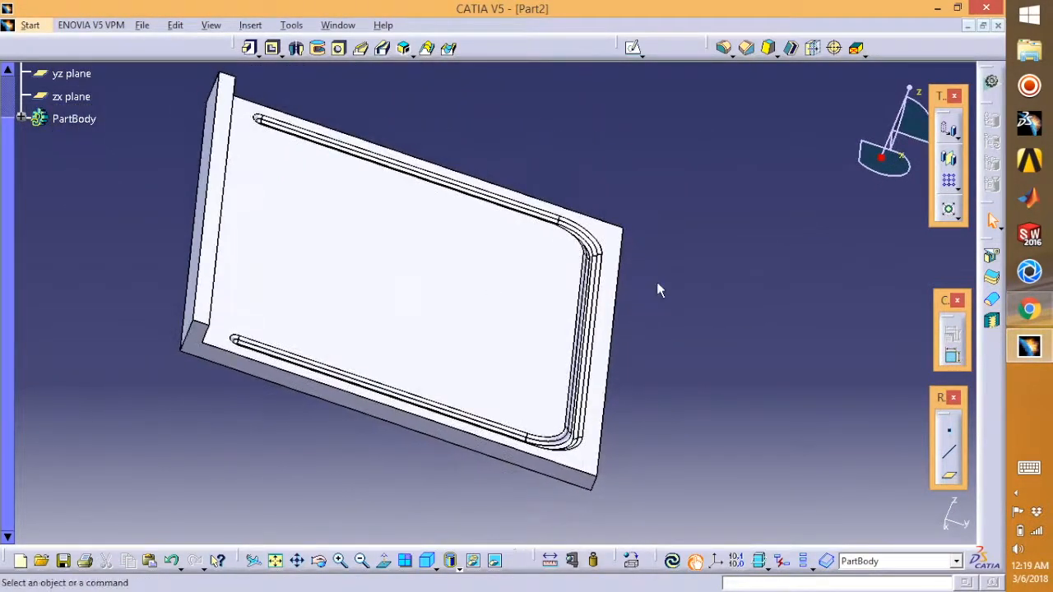
- Start another edge fillet and select the raised strip's outer edges and the upper and lower edges of the adjoining board side
left_click(429, 562)
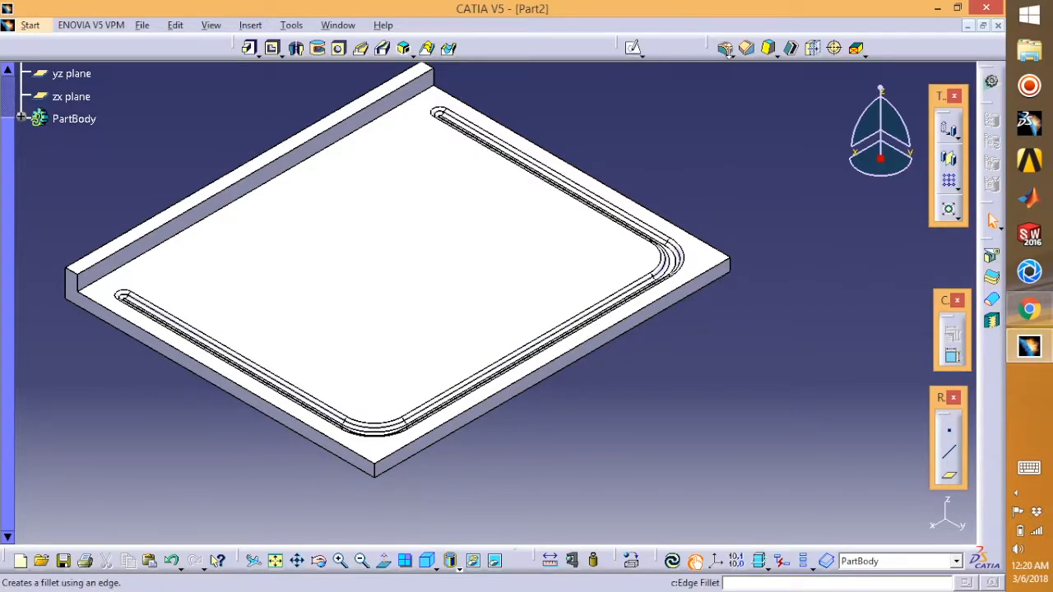
left_click(725, 48)
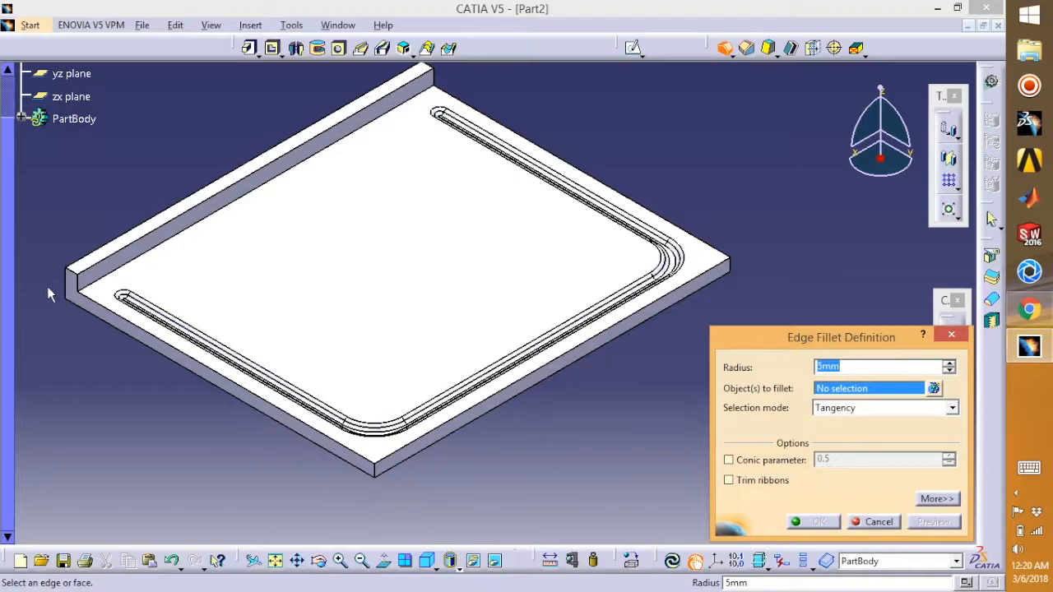
left_click(73, 290)
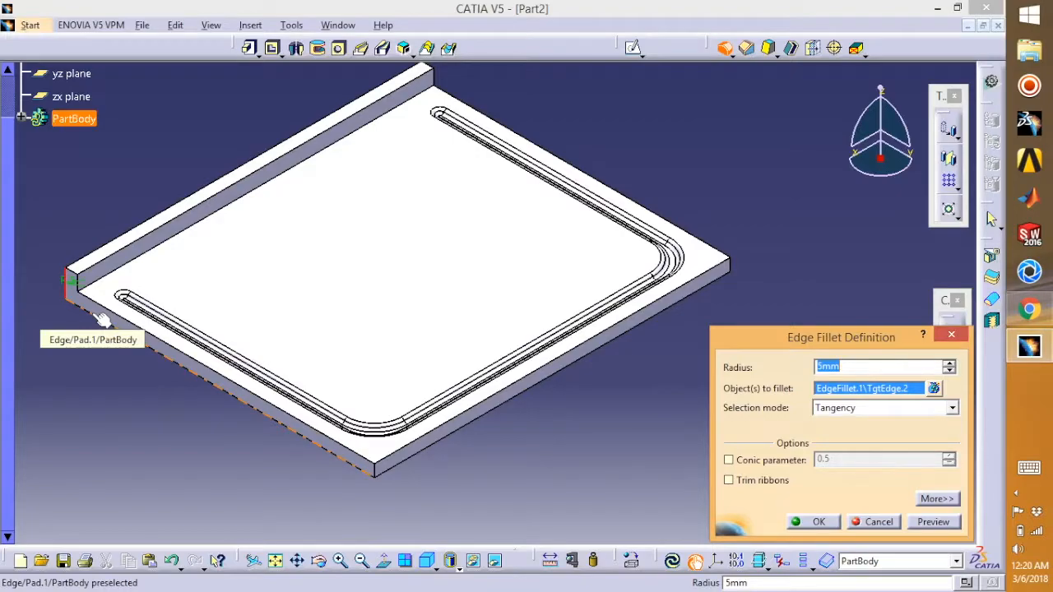
left_click(141, 331)
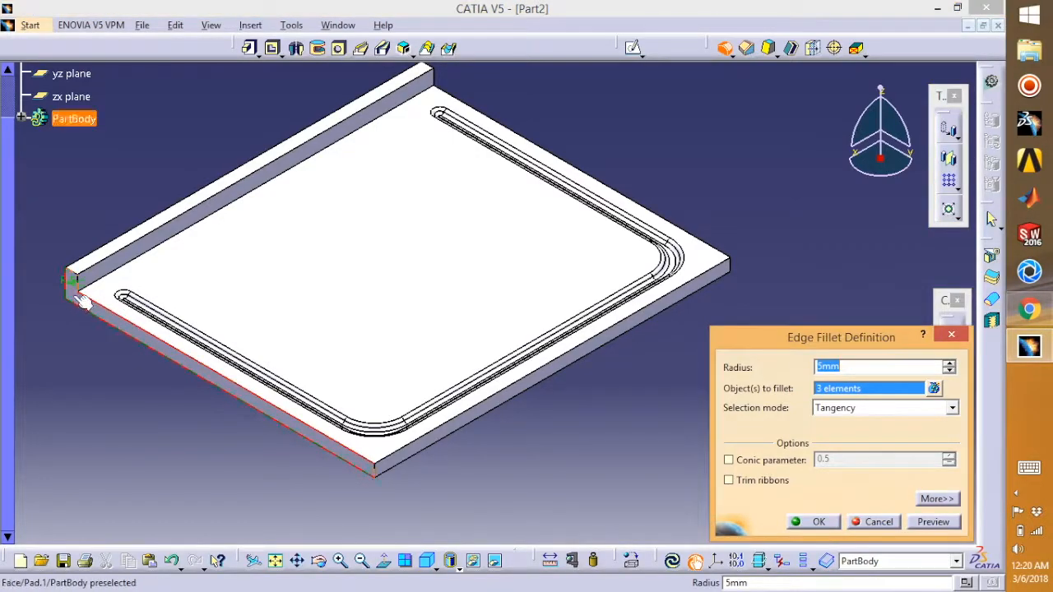
left_click(95, 260)
left_click(97, 264)
left_click(80, 278)
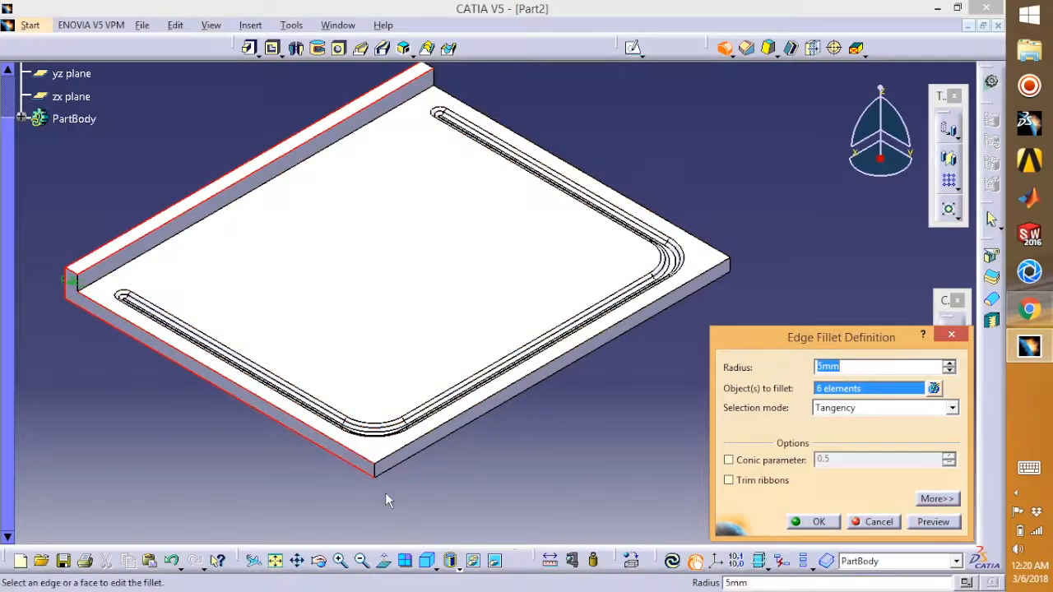
- Add the edges of the board end opposite the strip, the far side's upper edge and the strip's end edges to the fillet
left_click(411, 465)
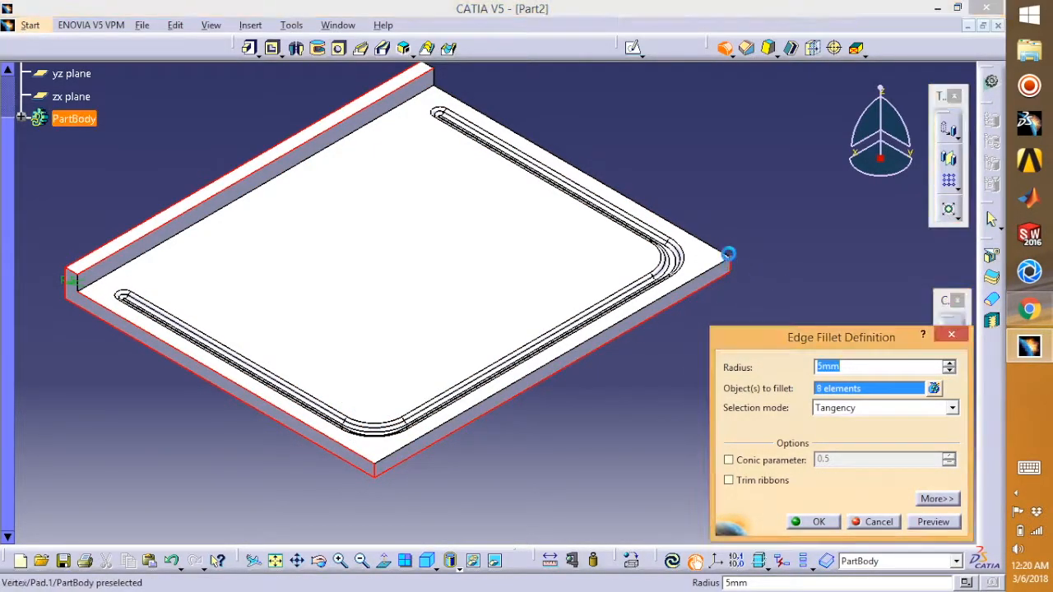
left_click(704, 244)
left_click(439, 82)
left_click(399, 459)
middle_click_drag(96, 390, 489, 302)
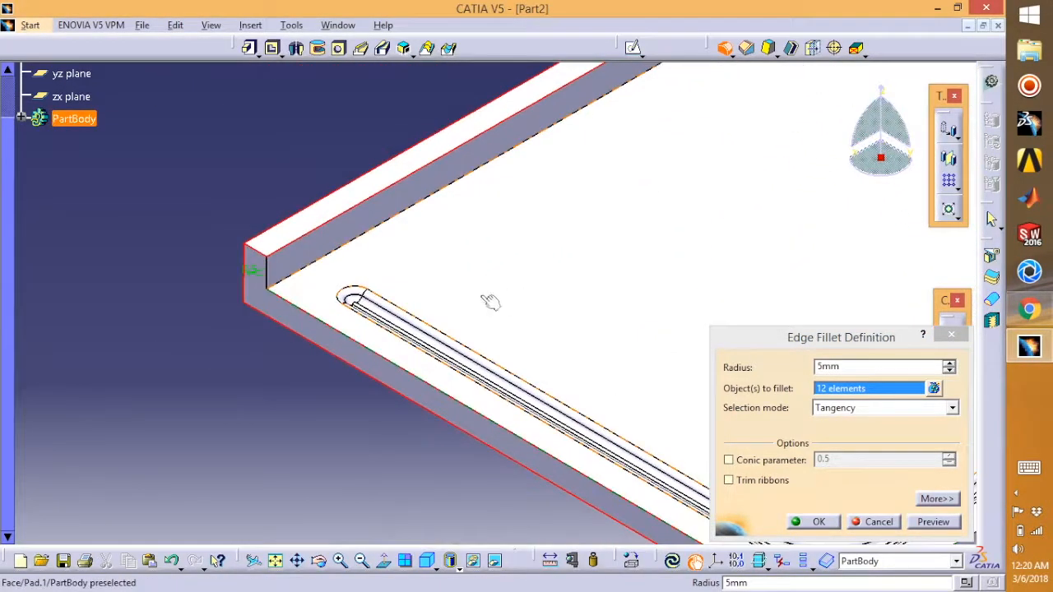
left_click(268, 272)
- Add the remaining underside edges and the vertical corner edge at the strip's far end to the fillet
middle_click_drag(152, 265, 594, 210)
left_click(512, 286)
middle_click_drag(72, 239, 609, 284)
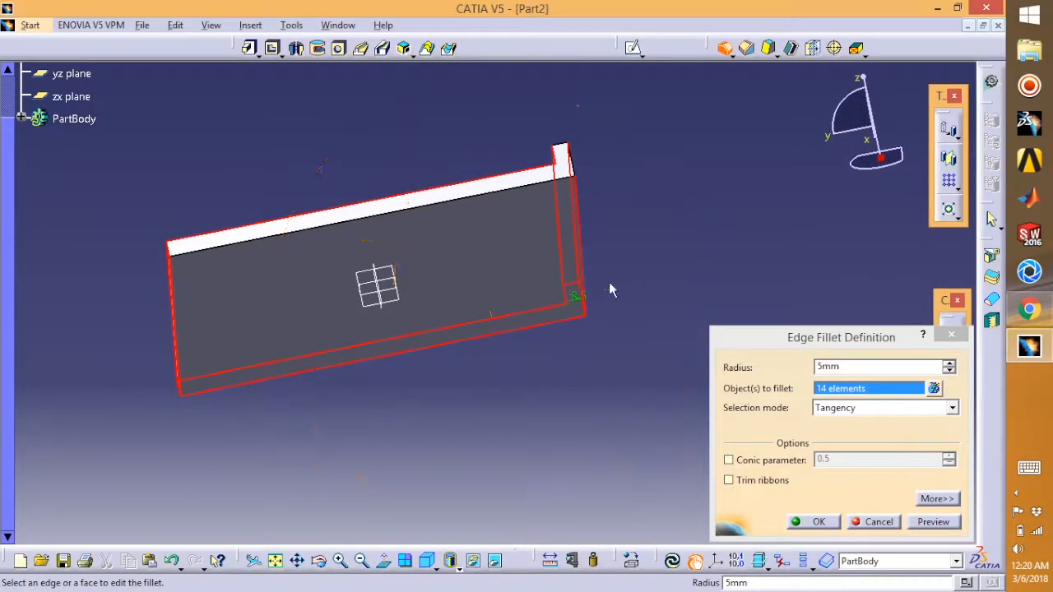
left_click(476, 201)
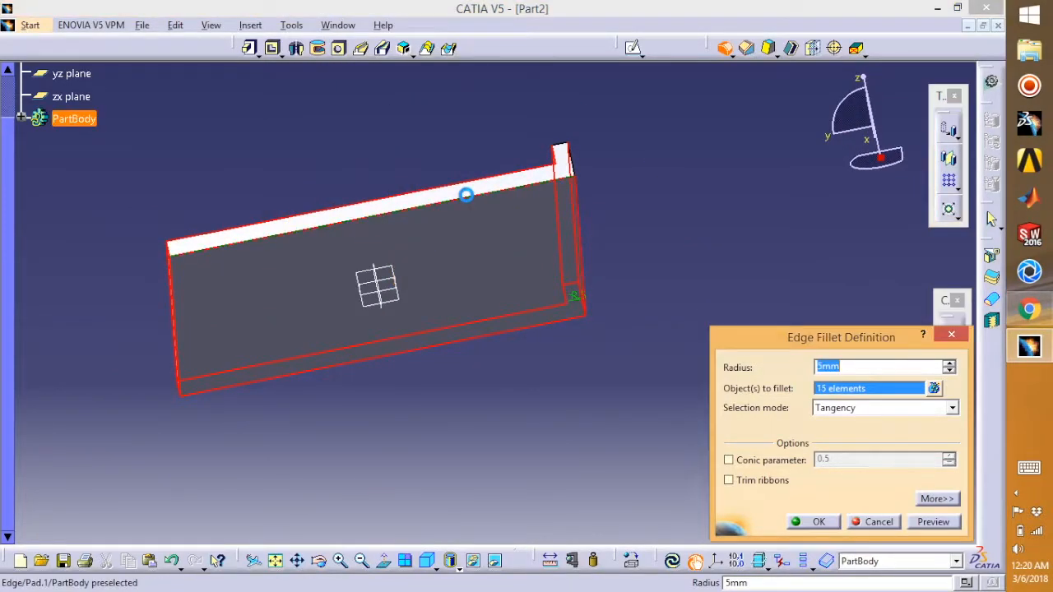
middle_click_drag(665, 188, 607, 201)
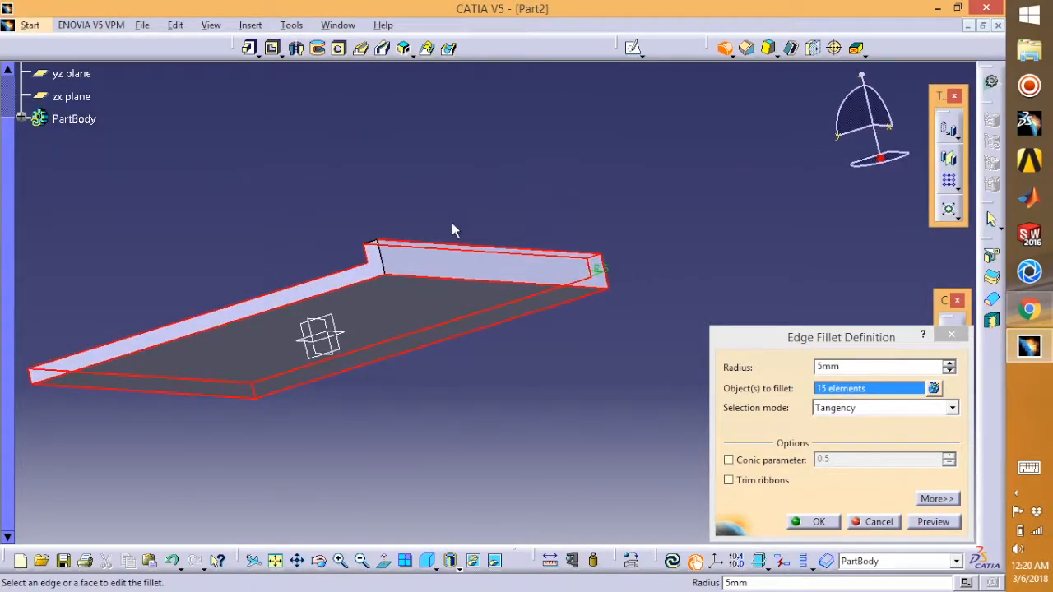
left_click(385, 262)
- Add the last short edge at the raised strip's end and apply the edge fillet with a 2 mm radius
middle_click_drag(166, 248, 469, 219)
middle_click_drag(227, 241, 222, 334)
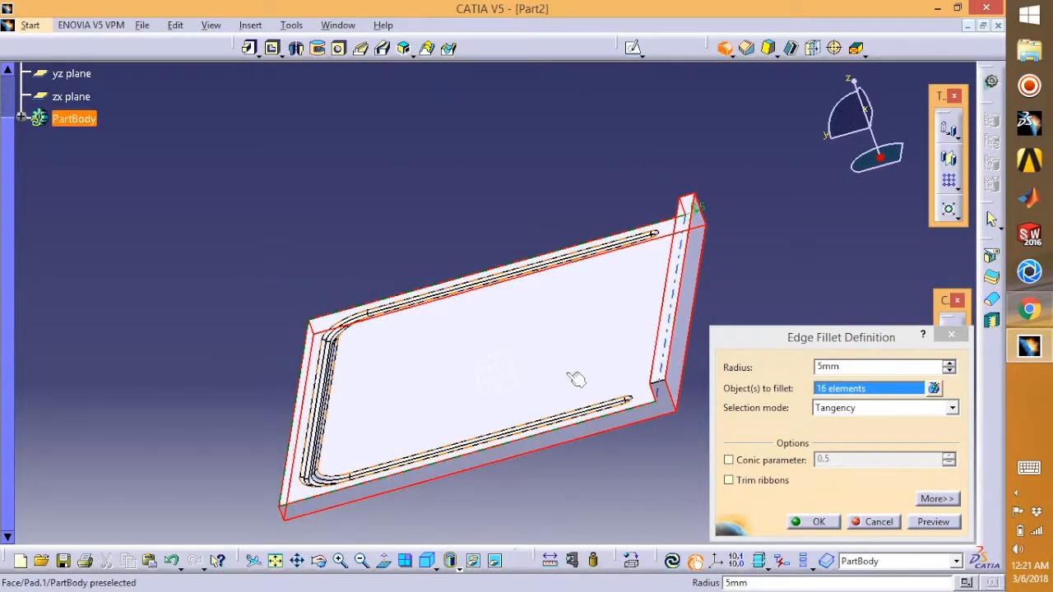
left_click(663, 388)
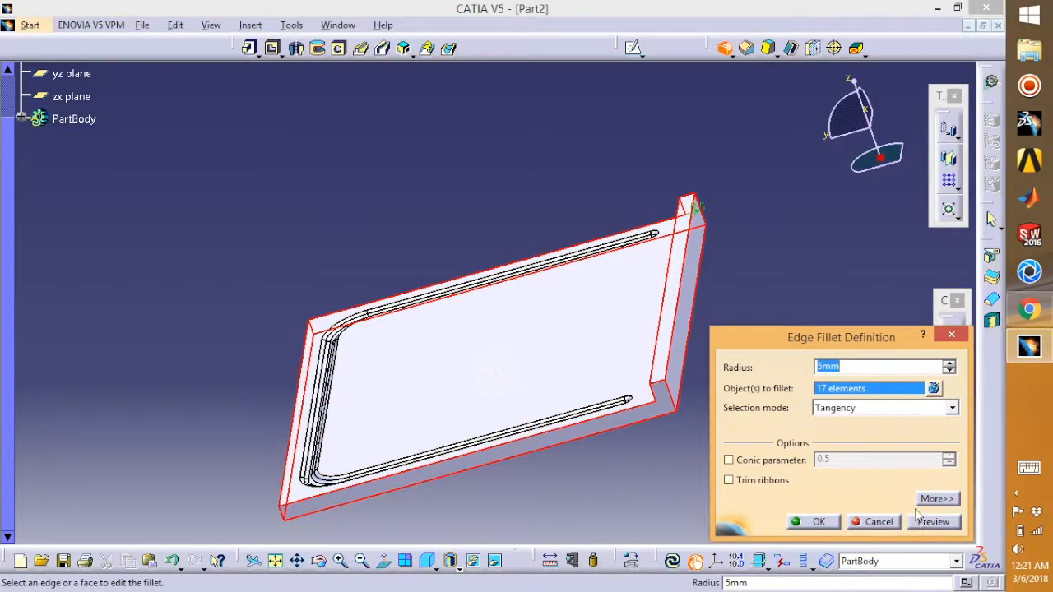
type("2")
left_click(951, 524)
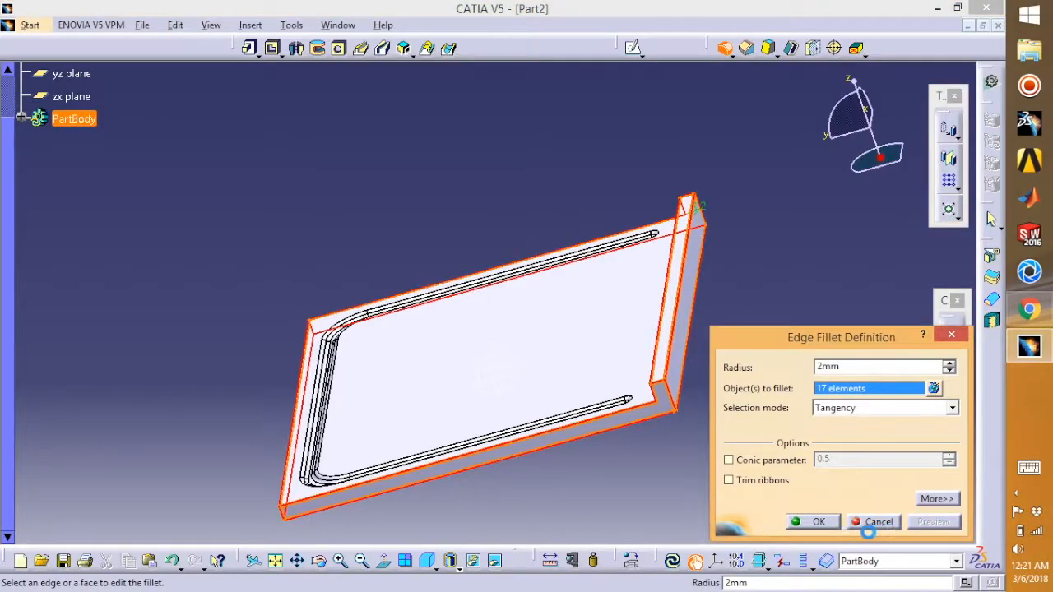
left_click(829, 525)
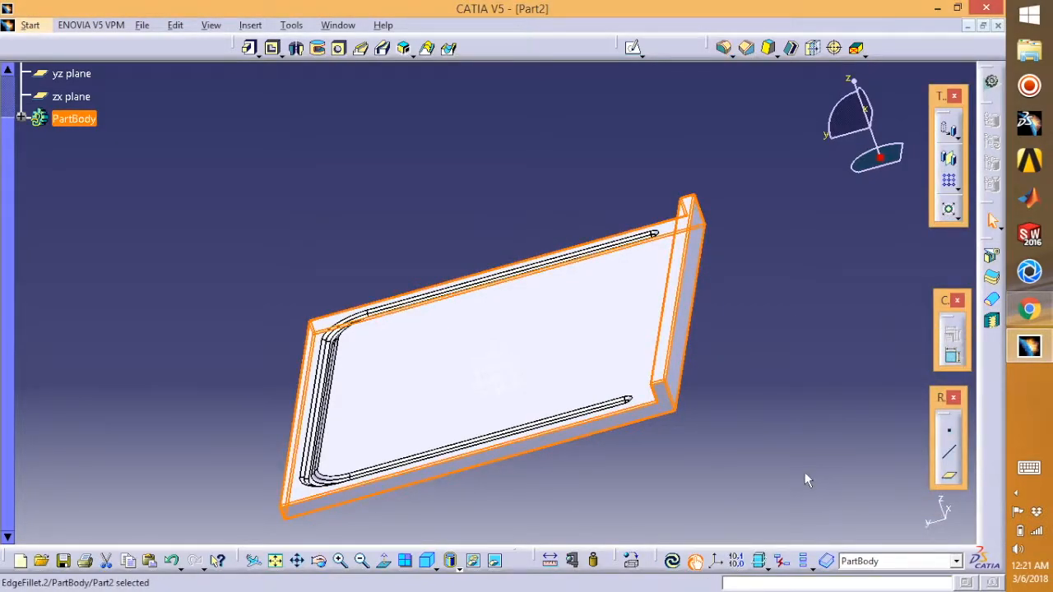
left_click(818, 424)
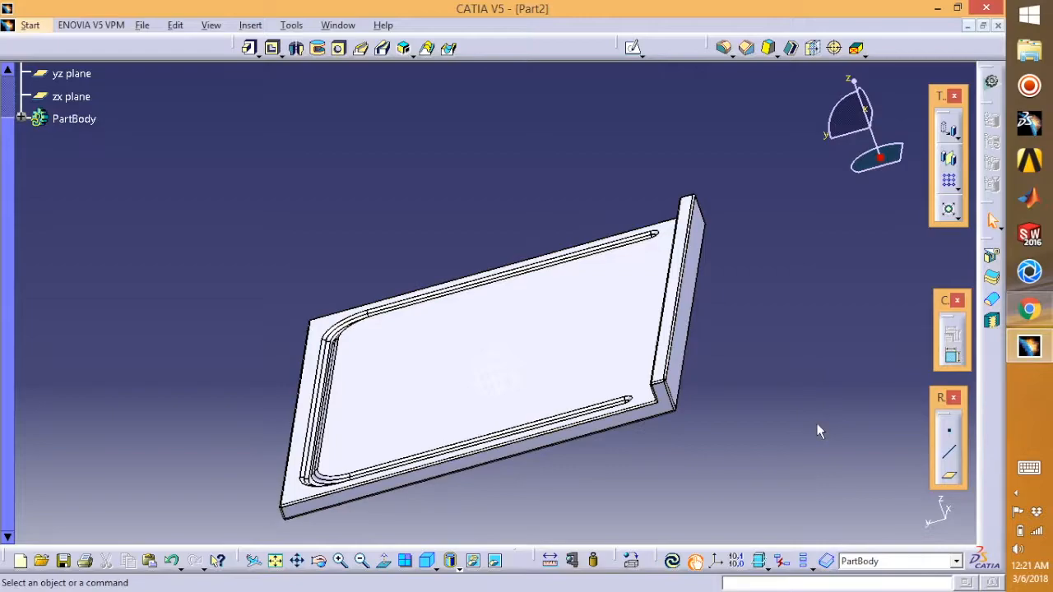
- Fillet the inner edge where the raised strip meets the board's upper face with a 2 mm radius
left_click(426, 561)
left_click(723, 48)
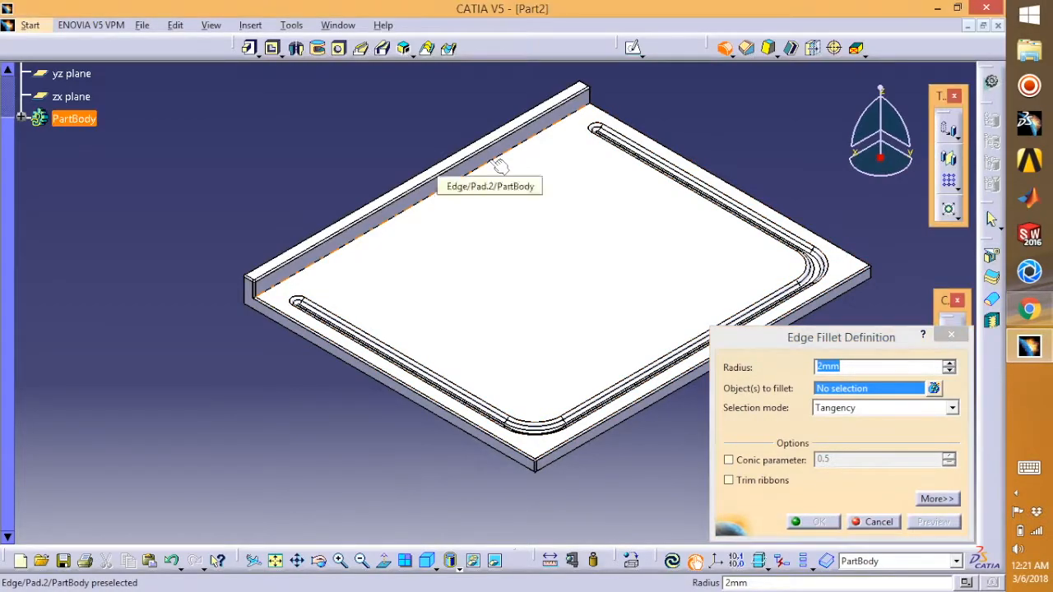
left_click(423, 196)
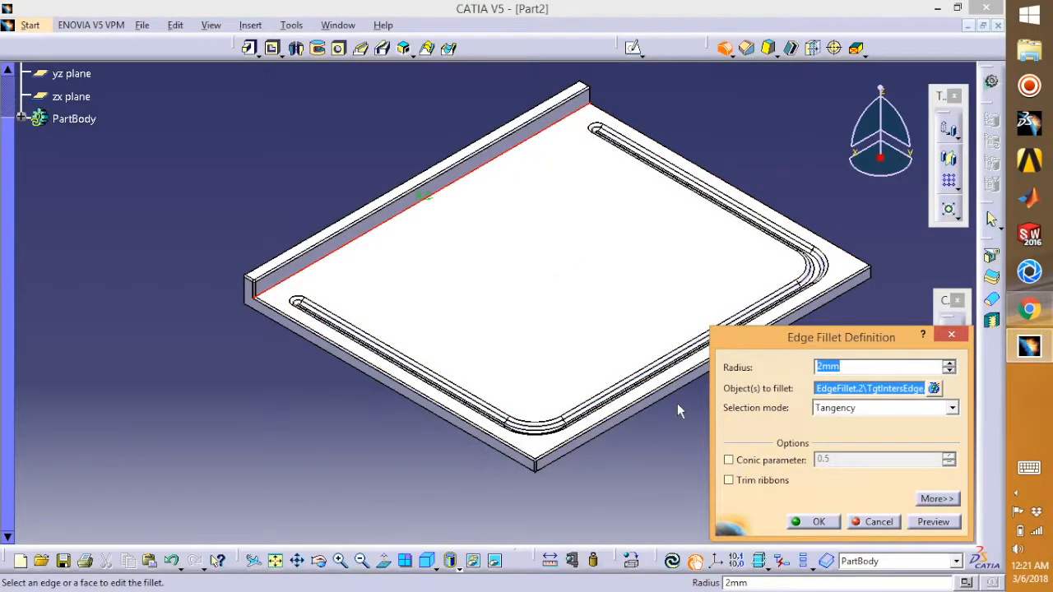
left_click(819, 522)
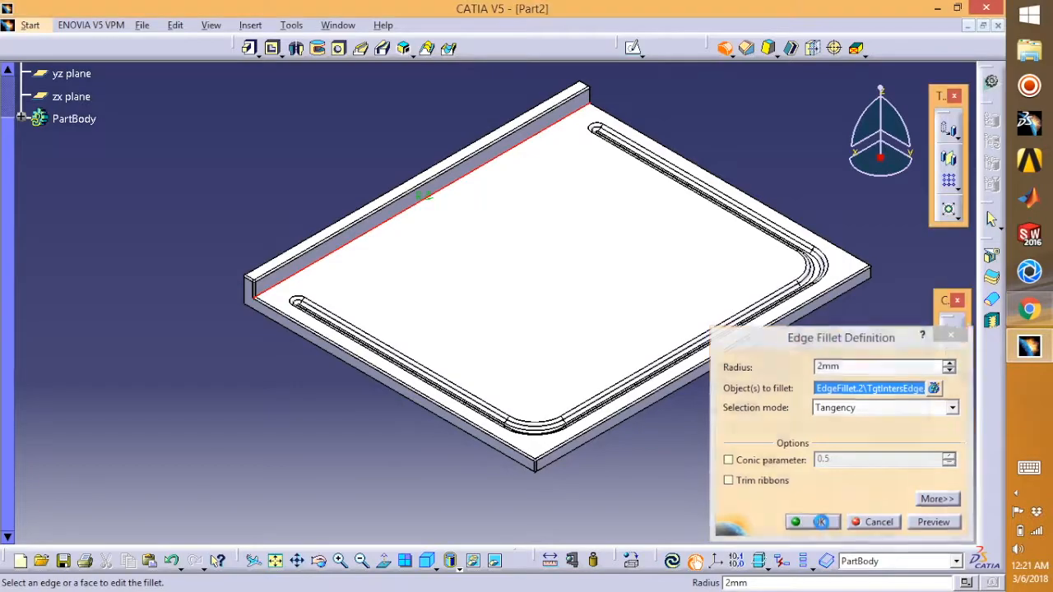
middle_click_drag(198, 393, 316, 392)
middle_click_drag(453, 441, 375, 477)
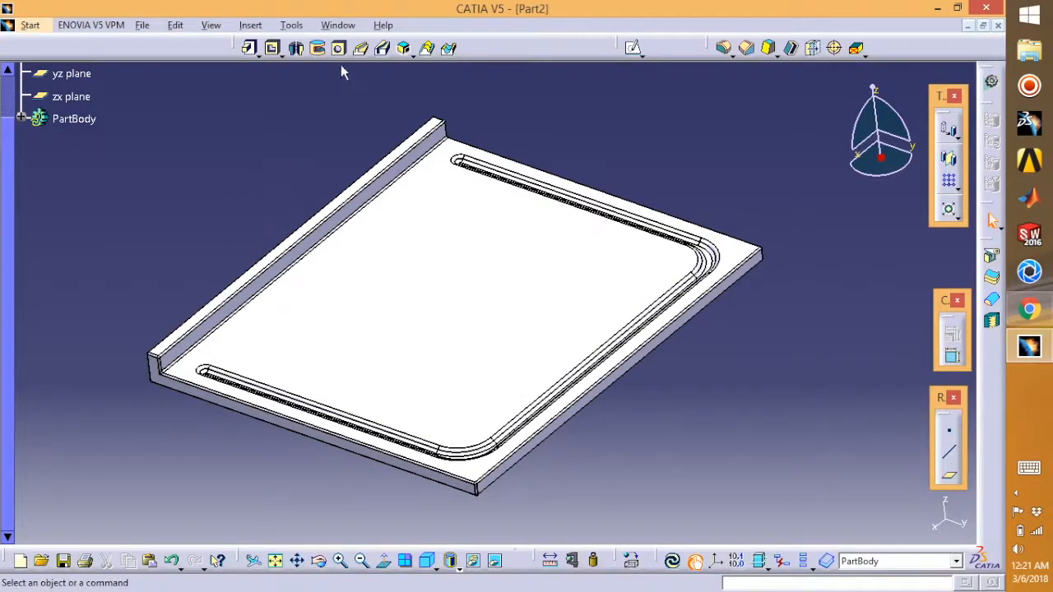
- View the open reference part ikea kitchen cutting board.CATPart for comparison and return to Part2
left_click(338, 25)
left_click(245, 124)
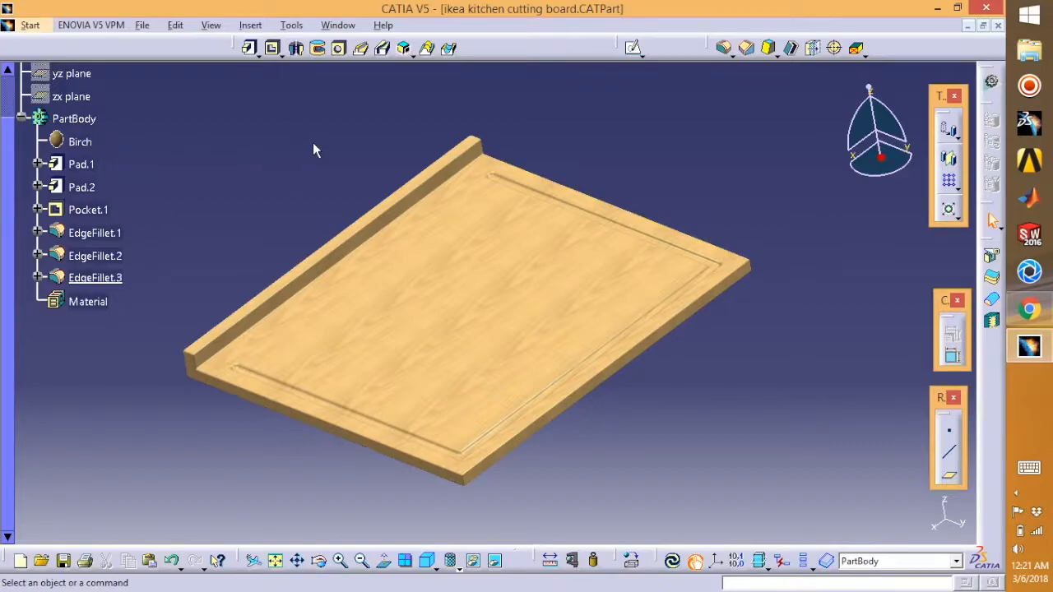
left_click(338, 24)
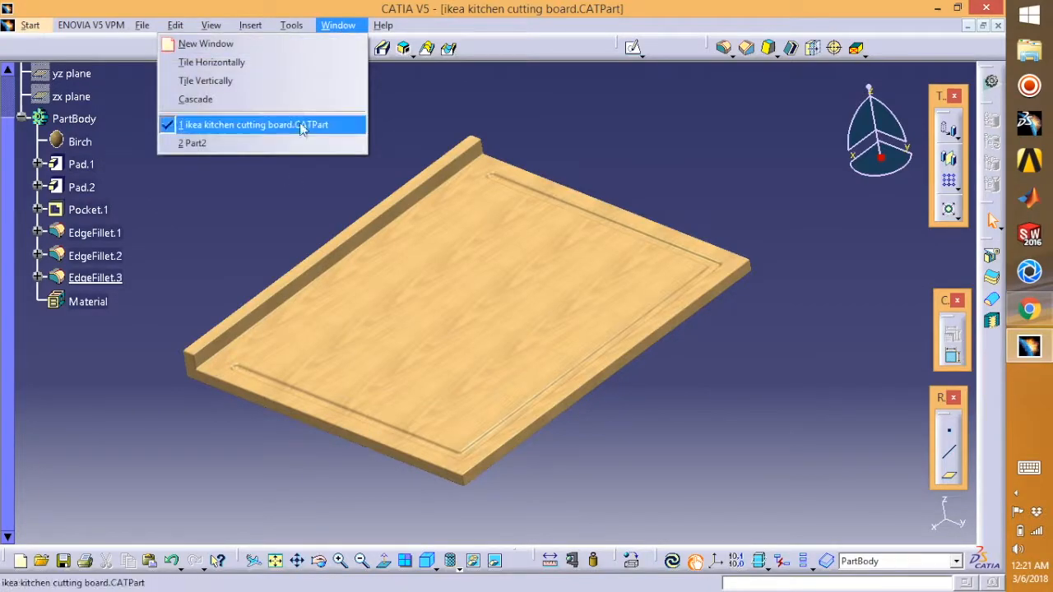
left_click(297, 145)
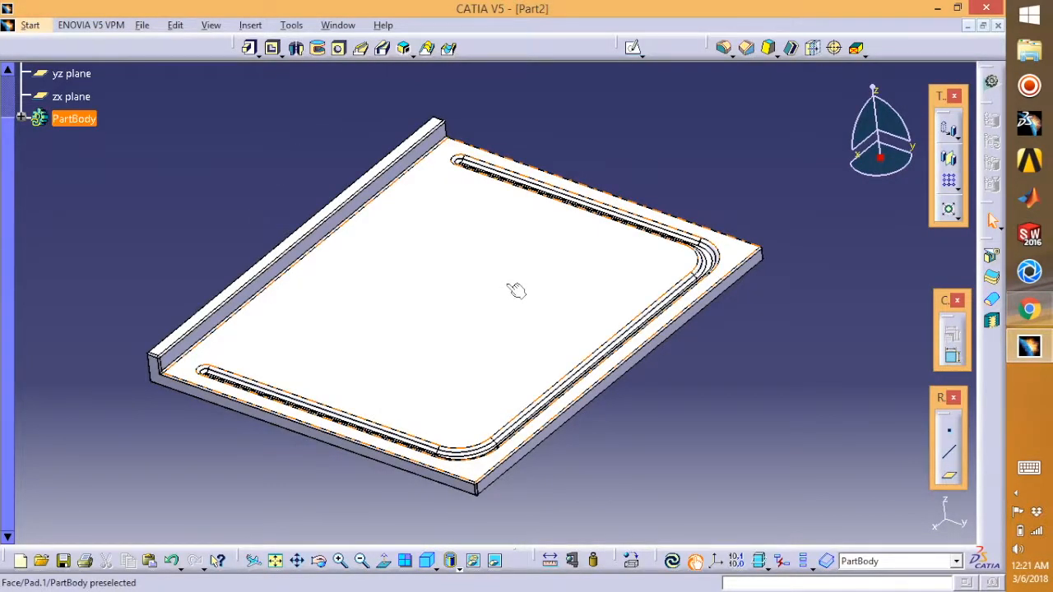
left_click(1016, 493)
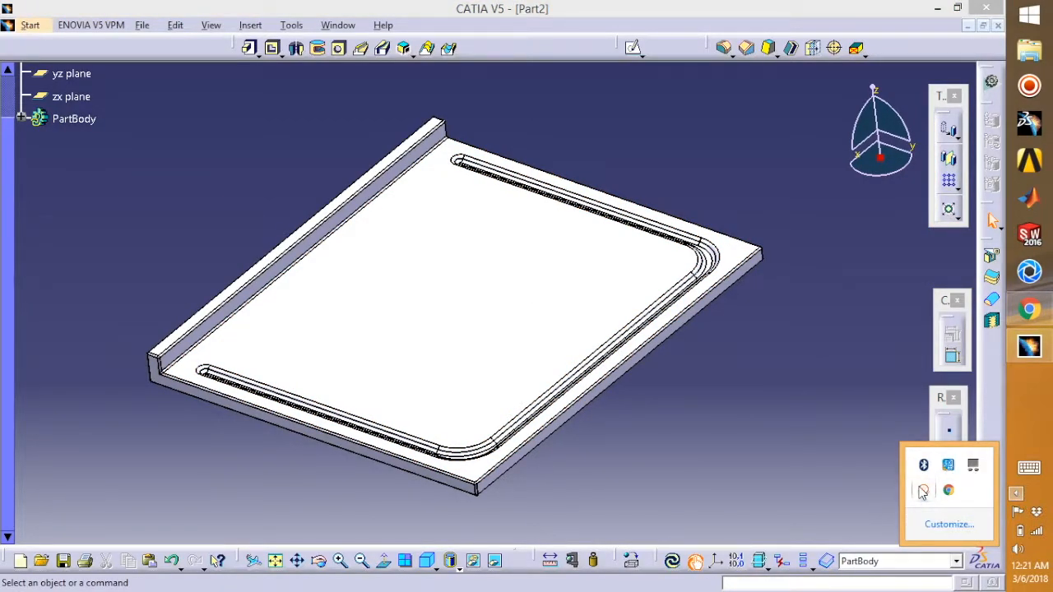
left_click(923, 492)
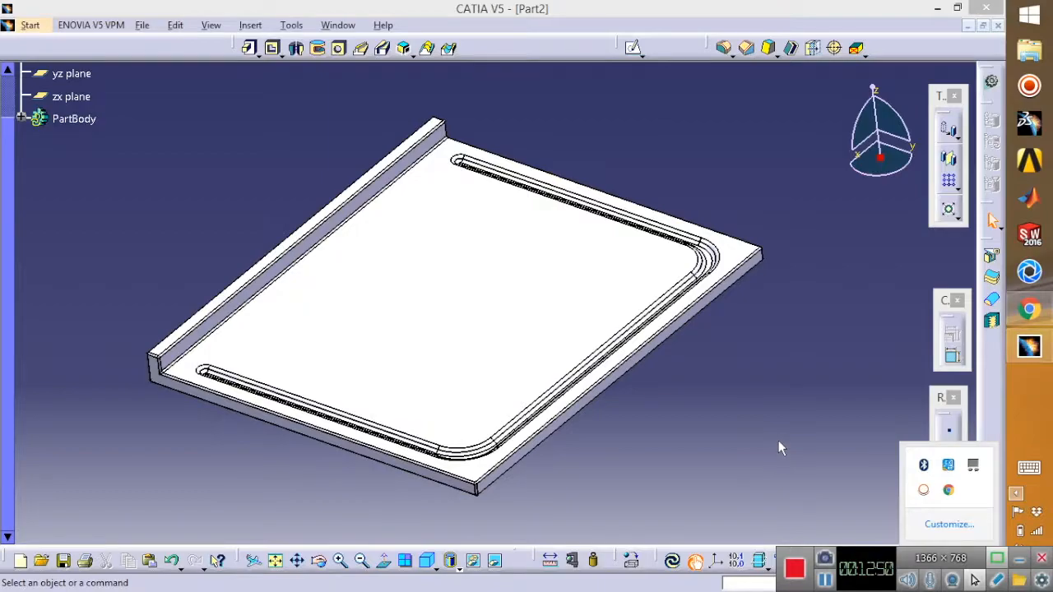